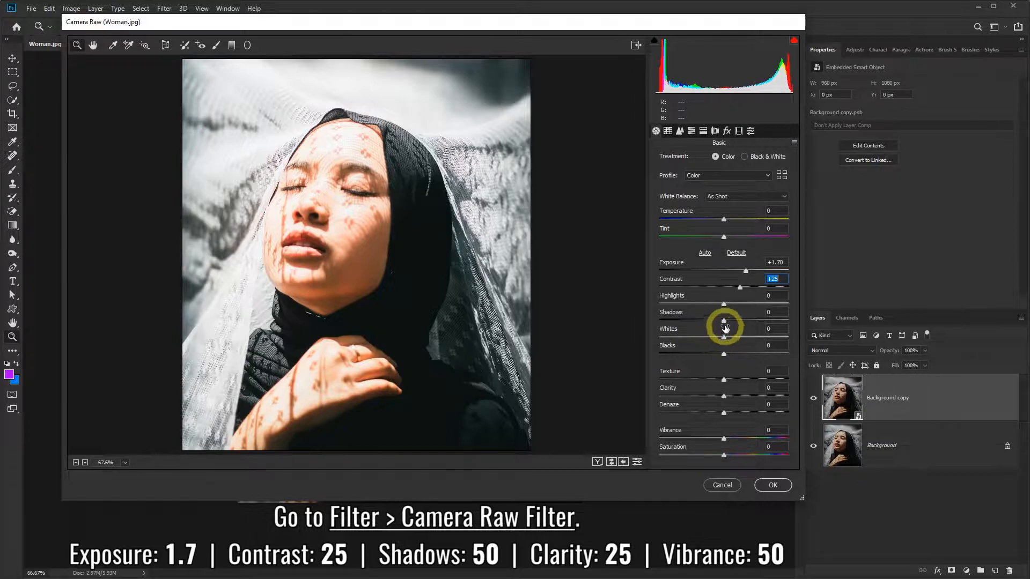
Step: Set Shadows to +50, Clarity to +25 and Vibrance to +50 in the Camera Raw basic adjustments
left_click_drag(724, 321, 756, 322)
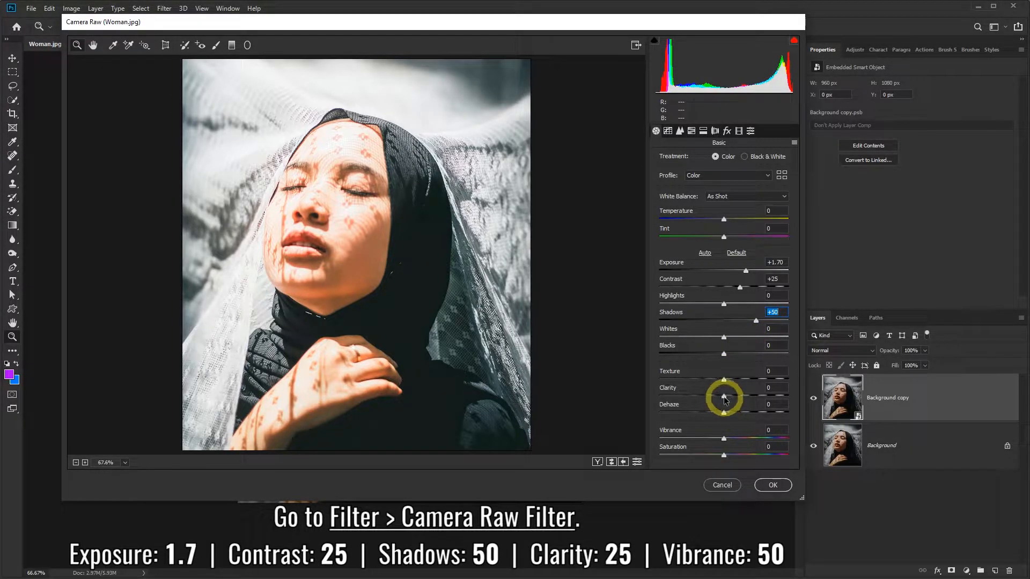
left_click_drag(726, 400, 742, 399)
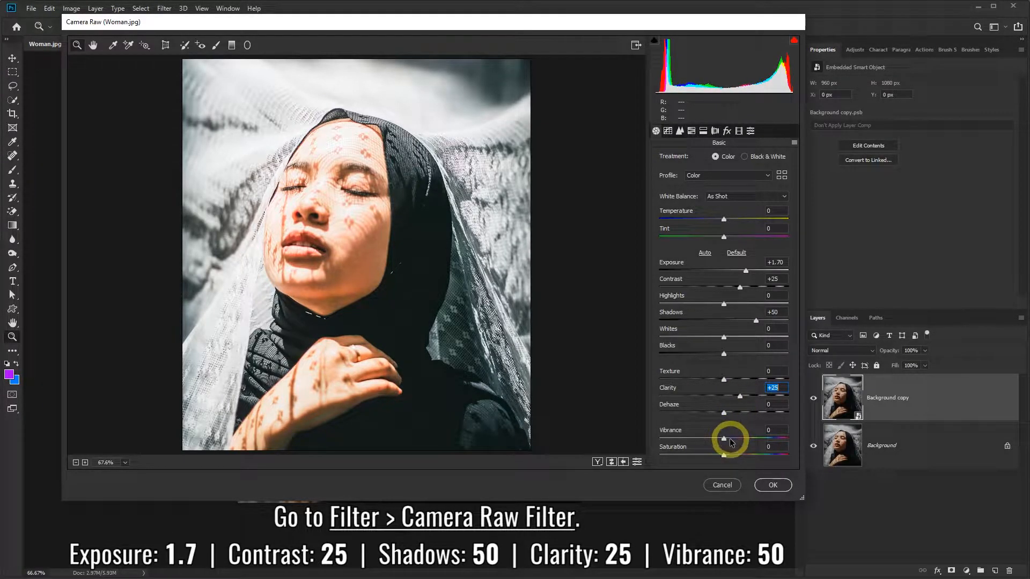
left_click_drag(724, 438, 733, 440)
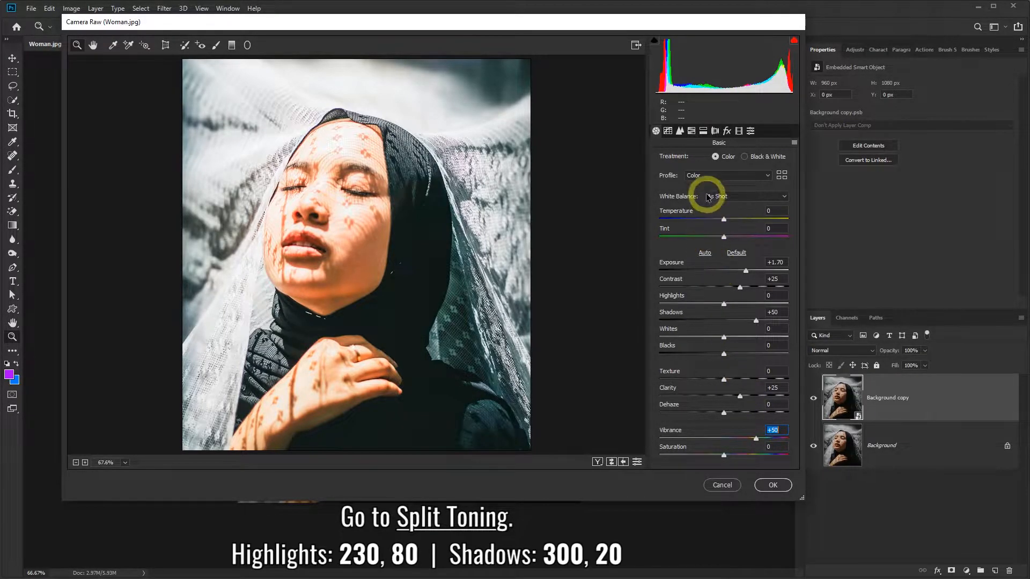
Step: Apply split toning with highlights at hue 230, saturation 80 and shadows at hue 300, saturation 20
left_click(703, 132)
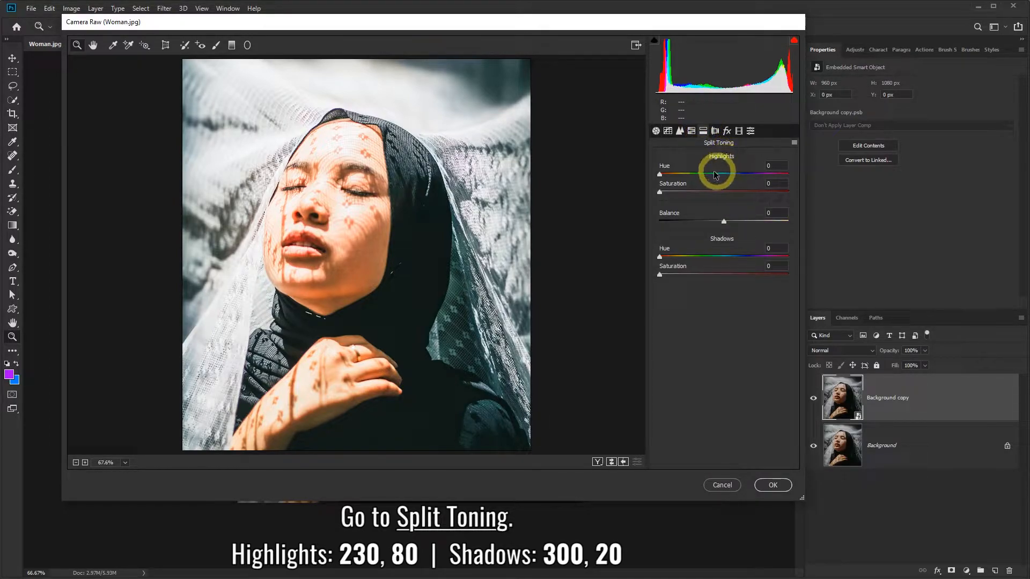
left_click_drag(661, 176, 745, 177)
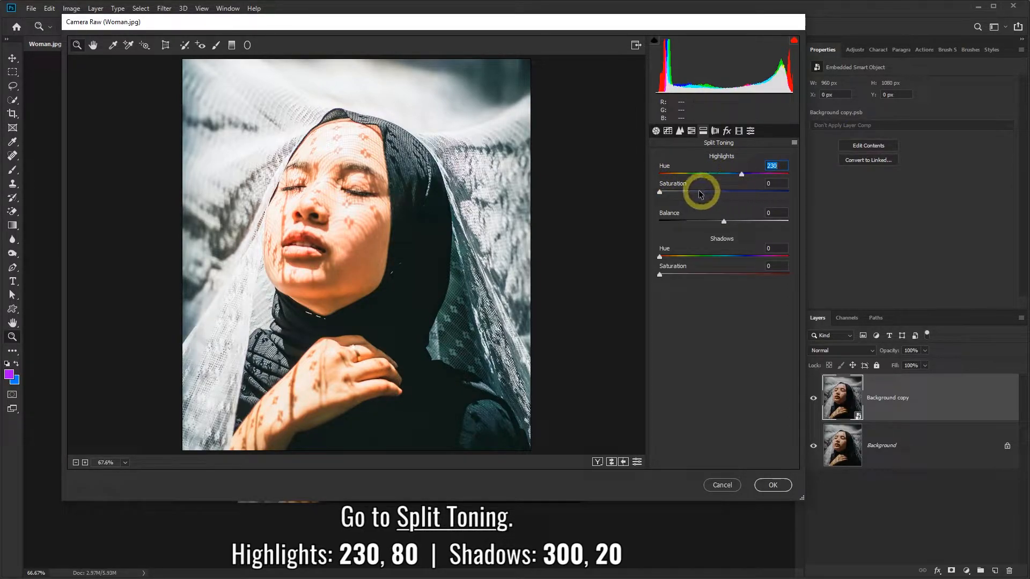
left_click_drag(660, 191, 761, 192)
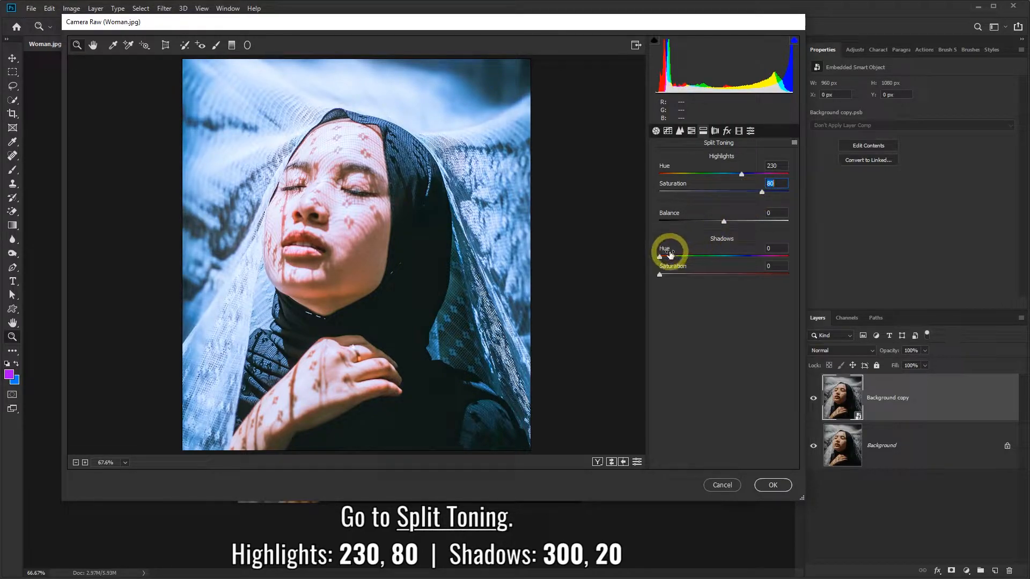
left_click_drag(663, 255, 769, 259)
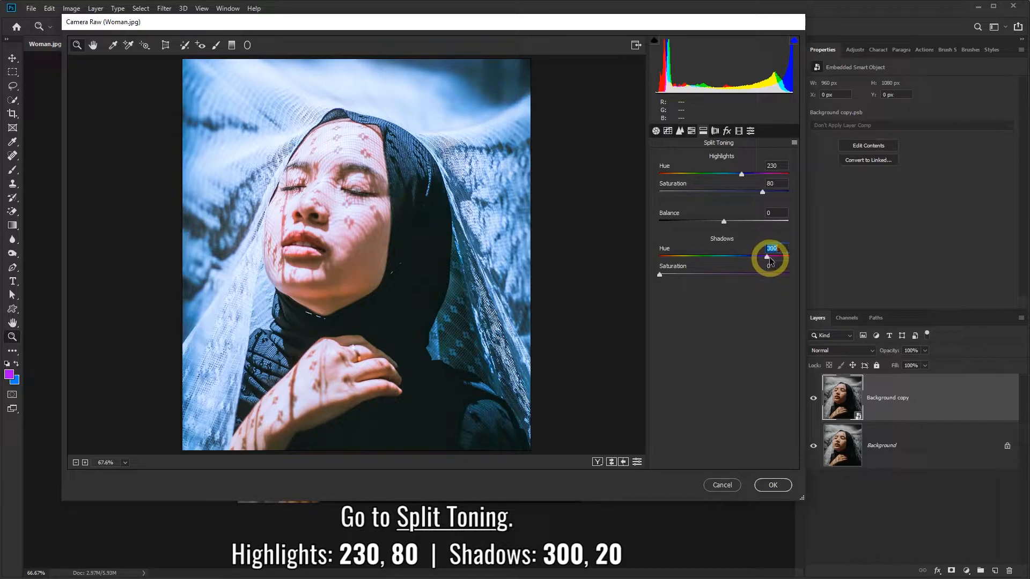
left_click_drag(661, 274, 671, 276)
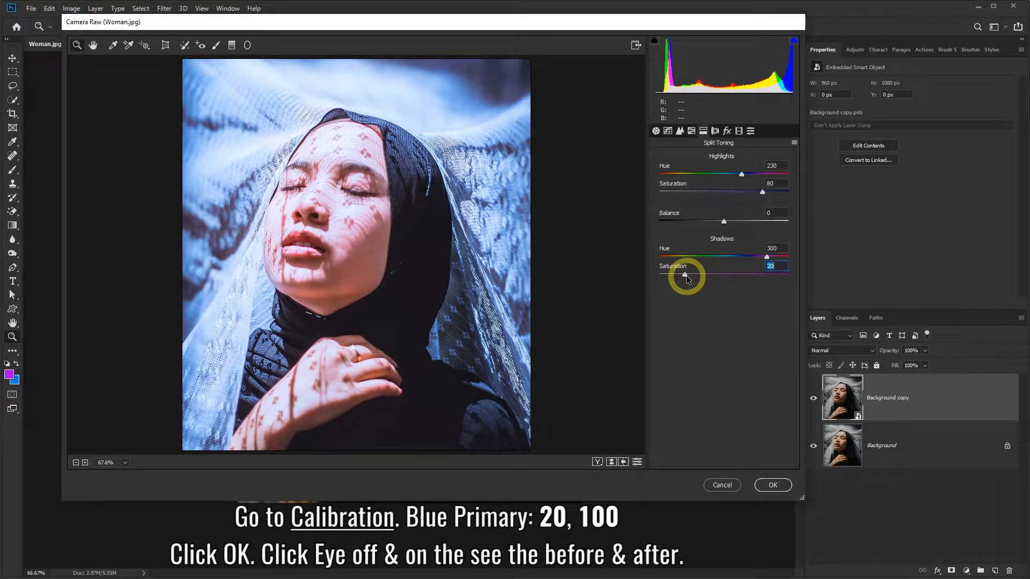
Step: Calibrate the Blue Primary to hue +20 and saturation +100, and apply the Camera Raw filter
left_click(739, 133)
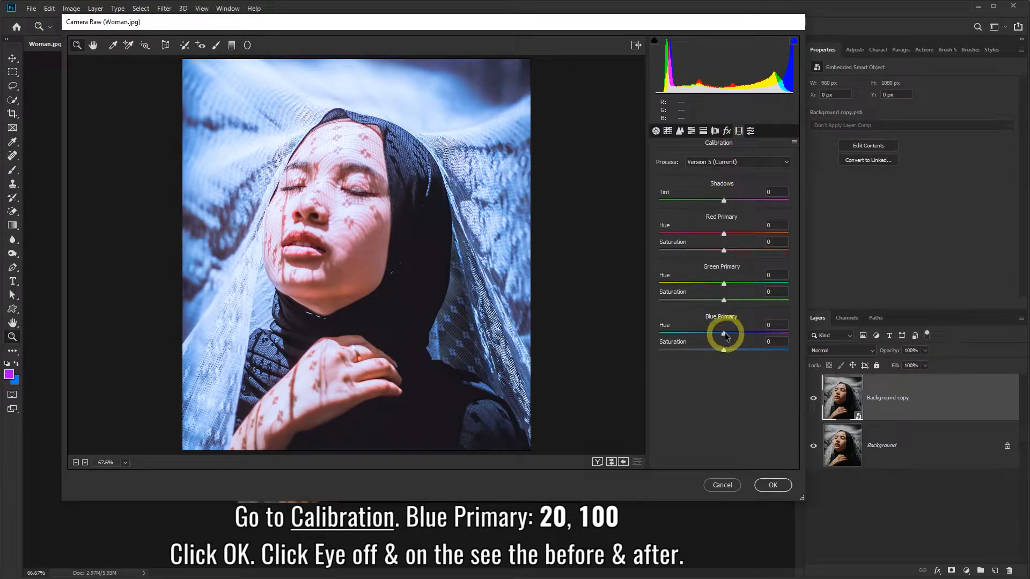
left_click_drag(728, 333, 789, 349)
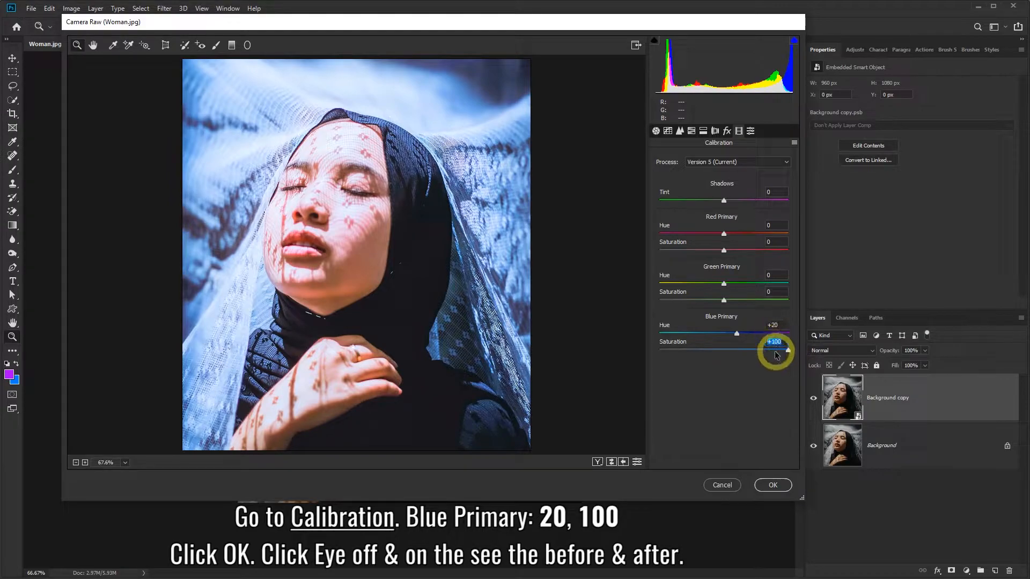
left_click(773, 485)
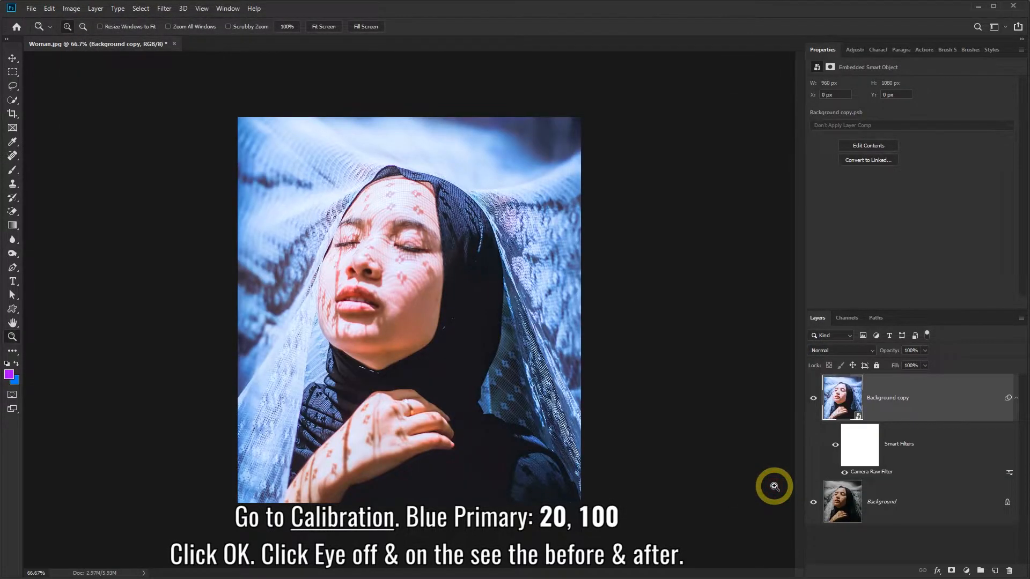
Step: Compare the photo before and after the filter by toggling the Background copy layer's visibility
left_click(813, 400)
left_click(813, 400)
left_click(813, 400)
left_click(813, 400)
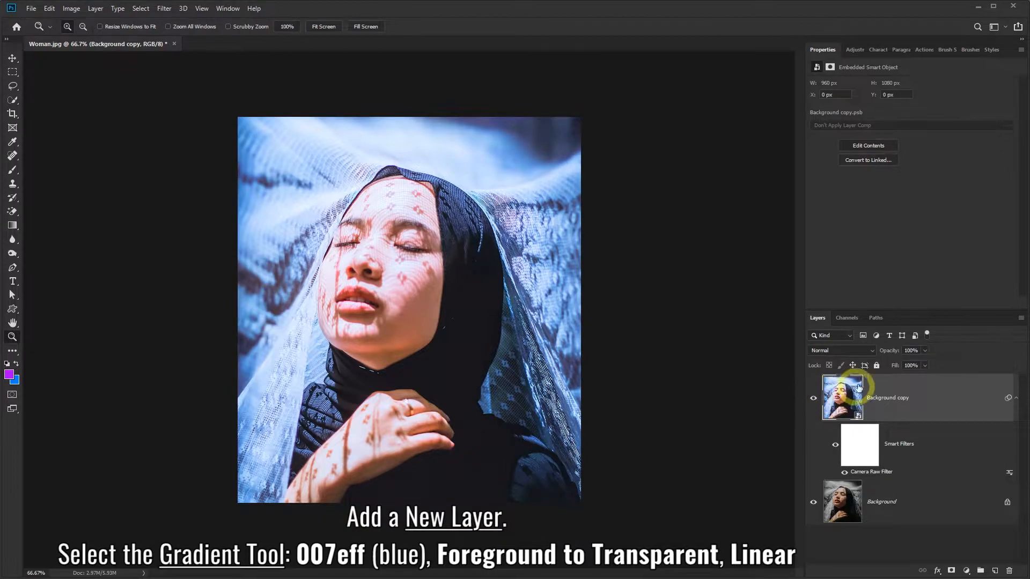
Step: Add a new empty layer above Background copy and activate the Gradient Tool
left_click_drag(942, 312, 943, 214)
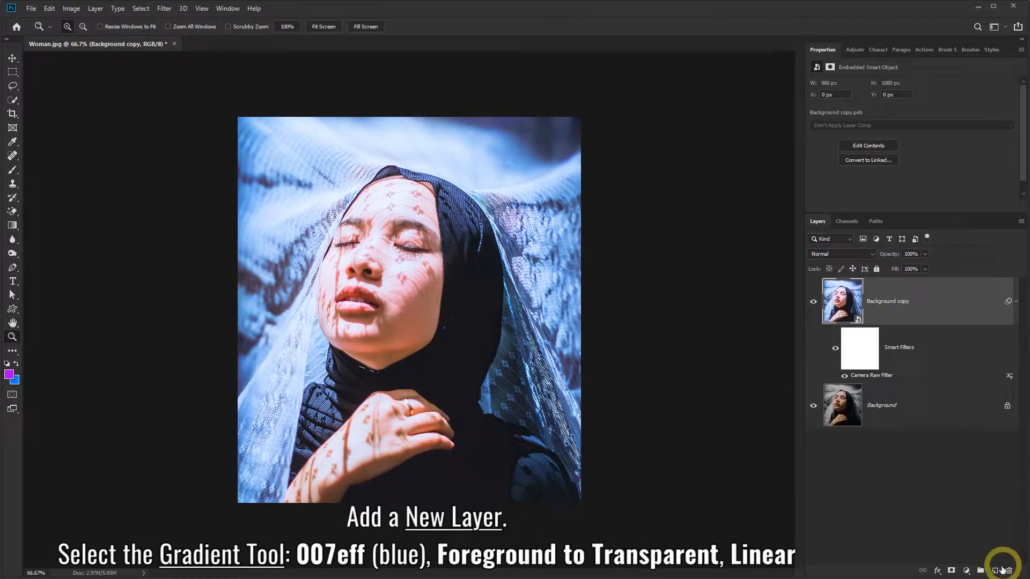
left_click(996, 571)
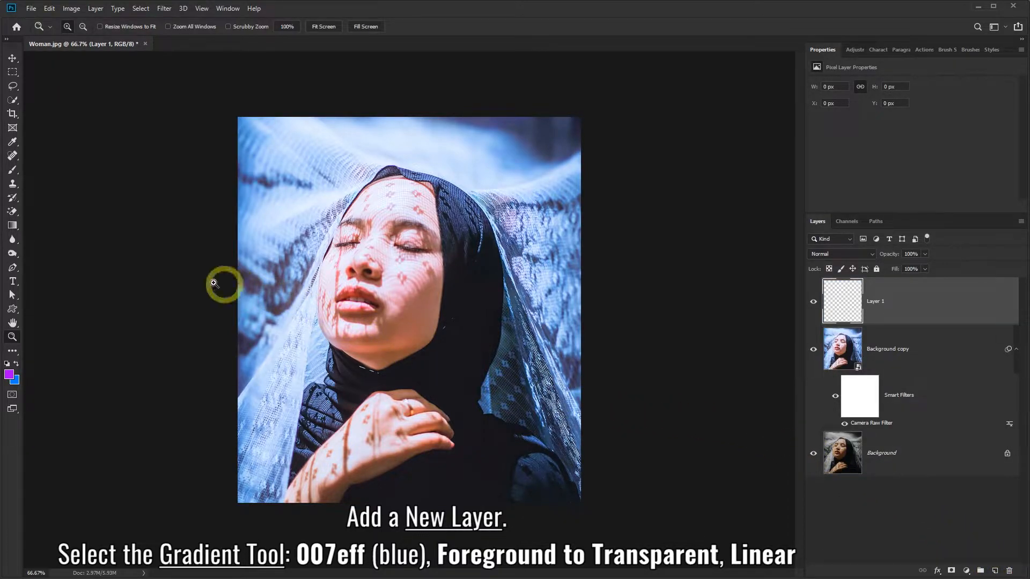
left_click(12, 225)
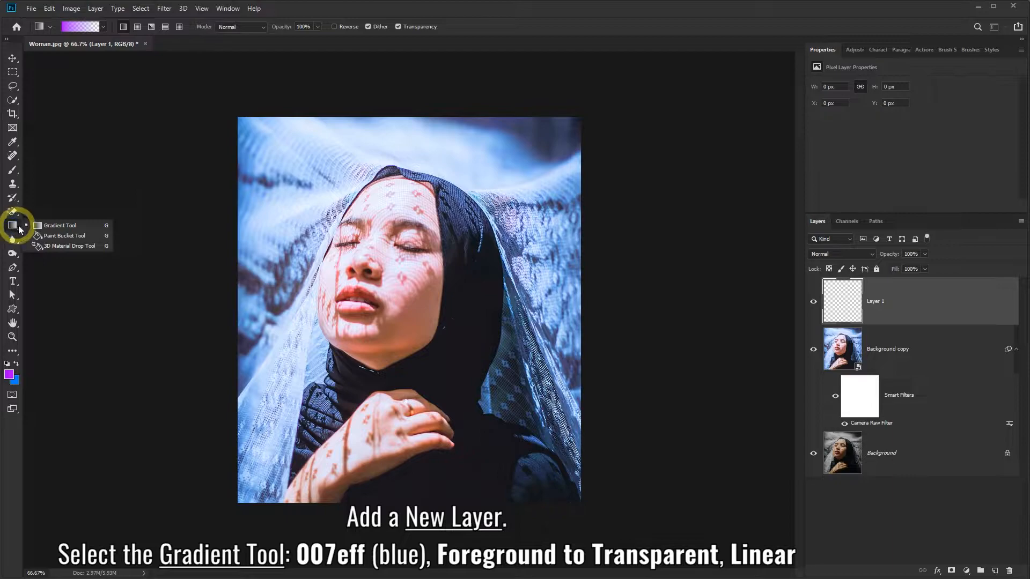
left_click(45, 227)
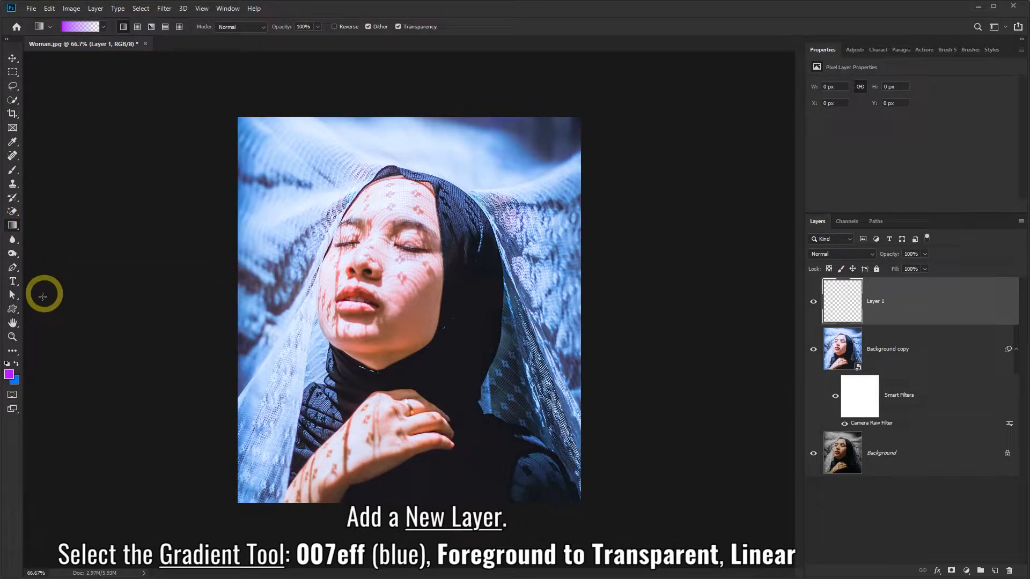
Step: Set the foreground color to blue 007eff and return to the Gradient Tool
left_click(10, 376)
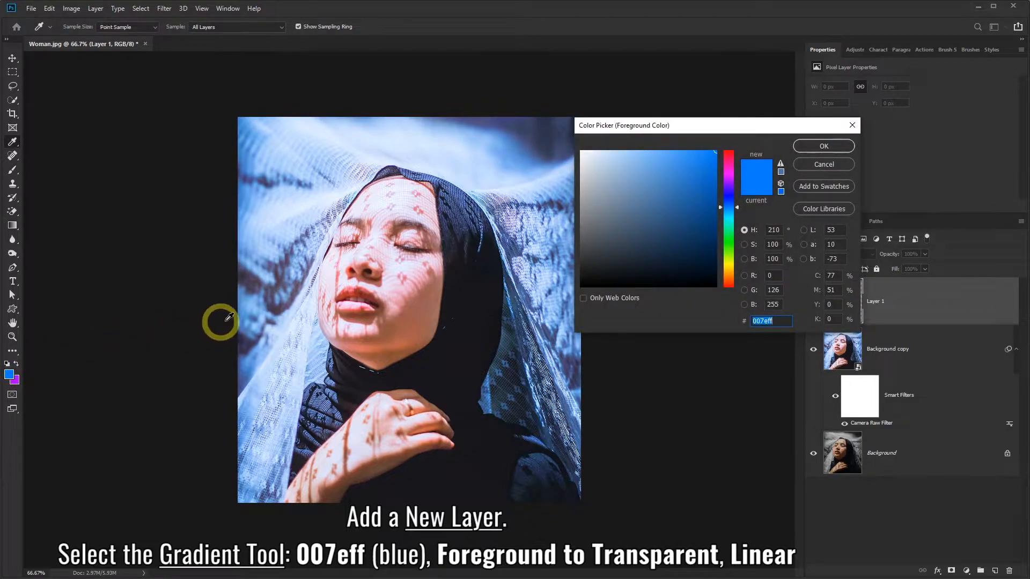
left_click(771, 321)
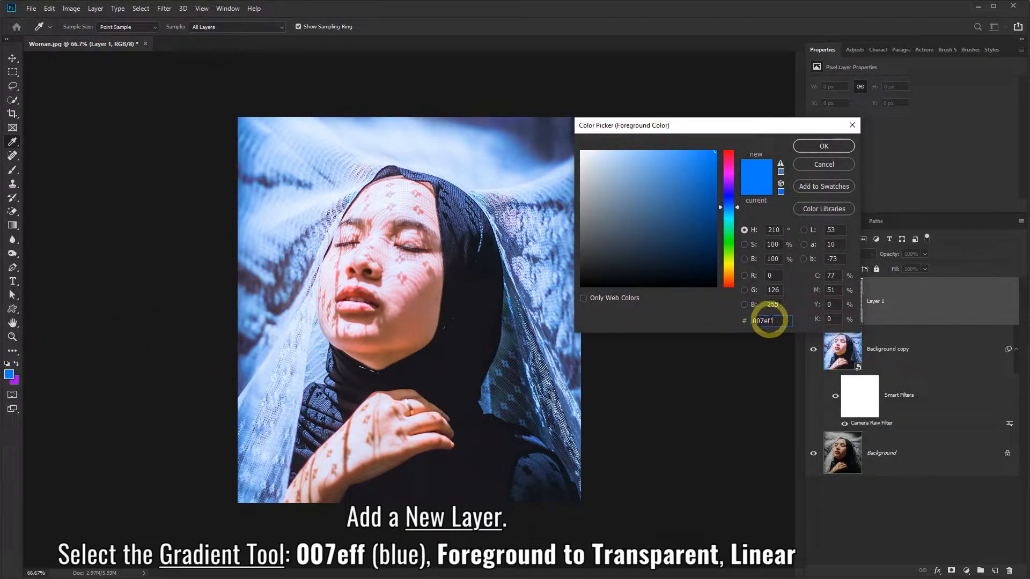
left_click(809, 148)
key("g")
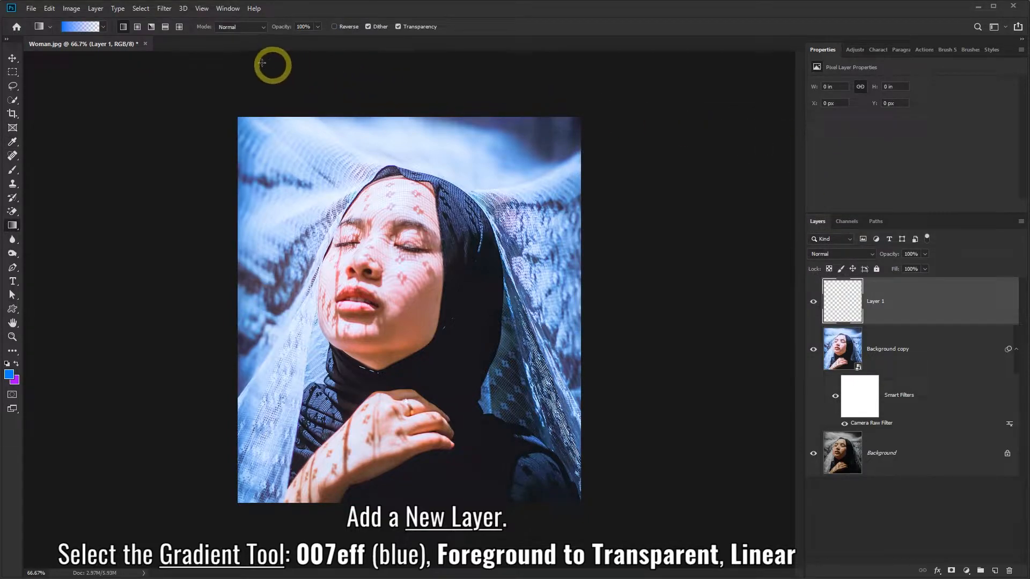
Step: Draw a linear Foreground to Transparent gradient on Layer 1 from the photo's top-left corner to just past its center
left_click(103, 27)
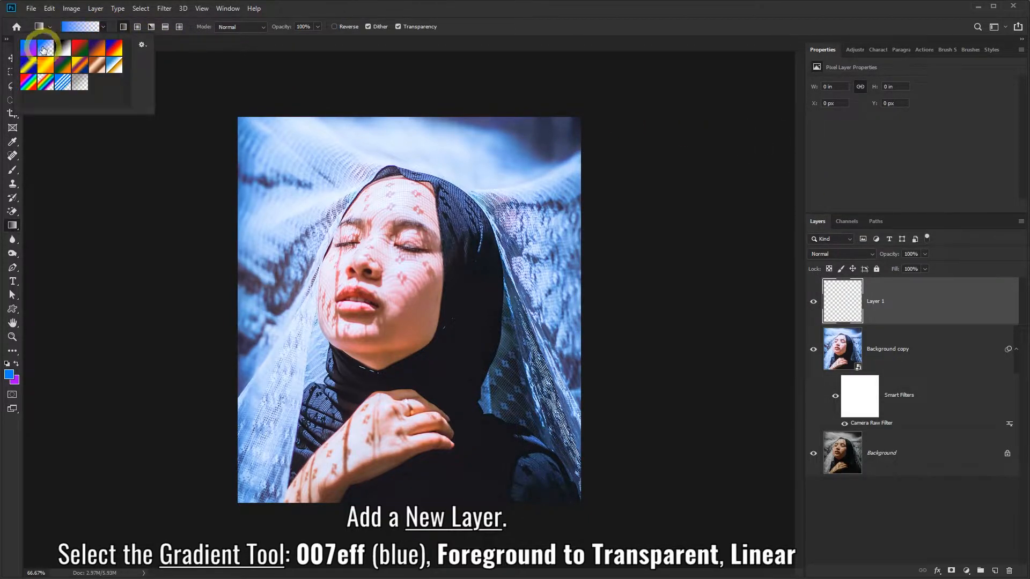
left_click(276, 12)
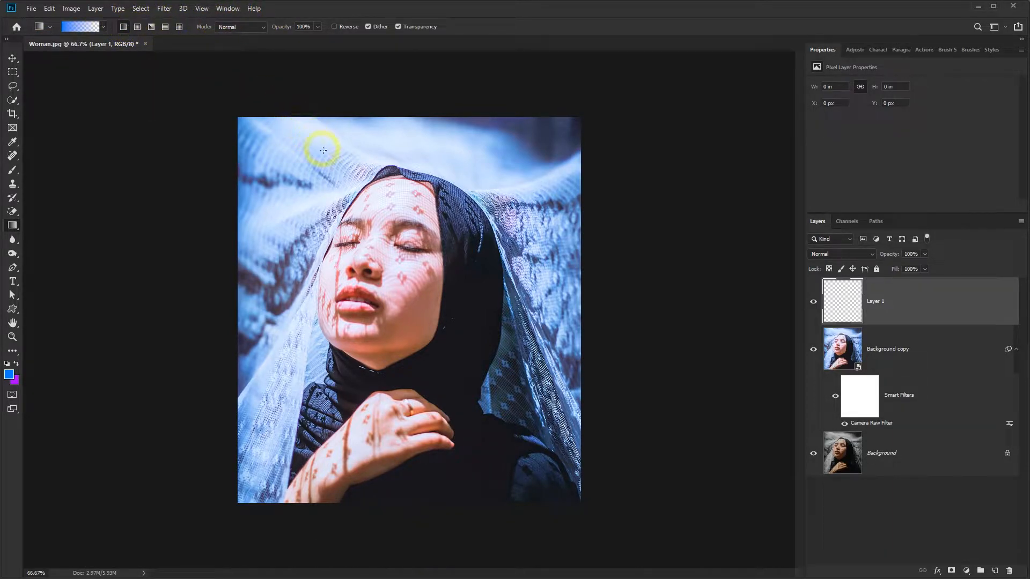
left_click_drag(238, 116, 461, 336)
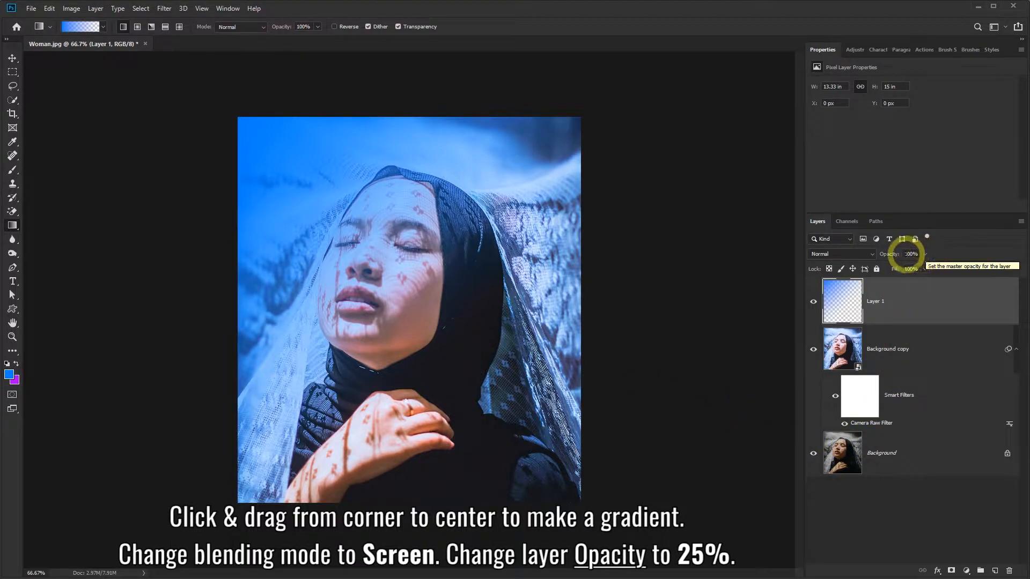
Step: Set Layer 1's blending mode to Screen and its opacity to 25%
left_click(872, 253)
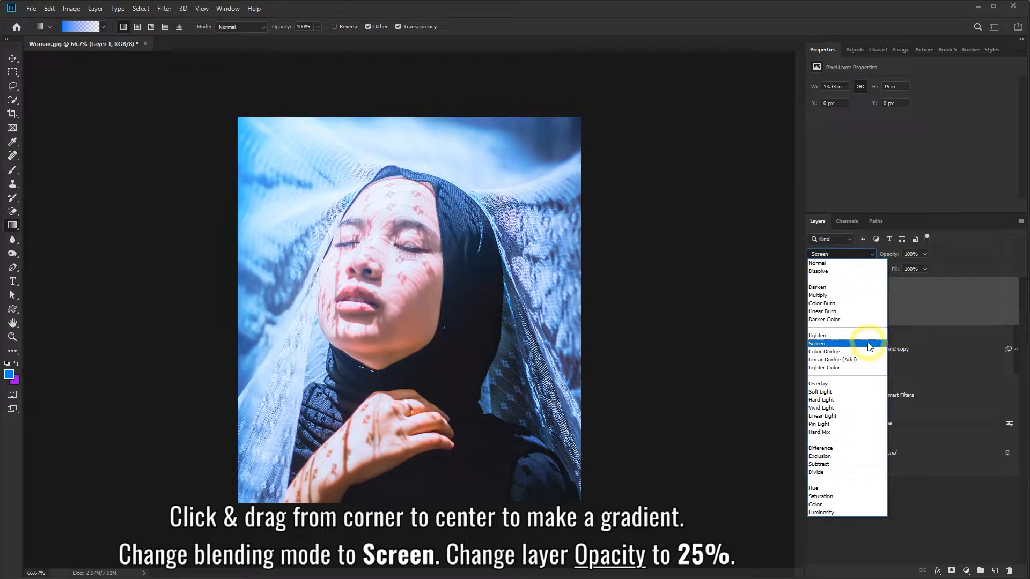
left_click(869, 346)
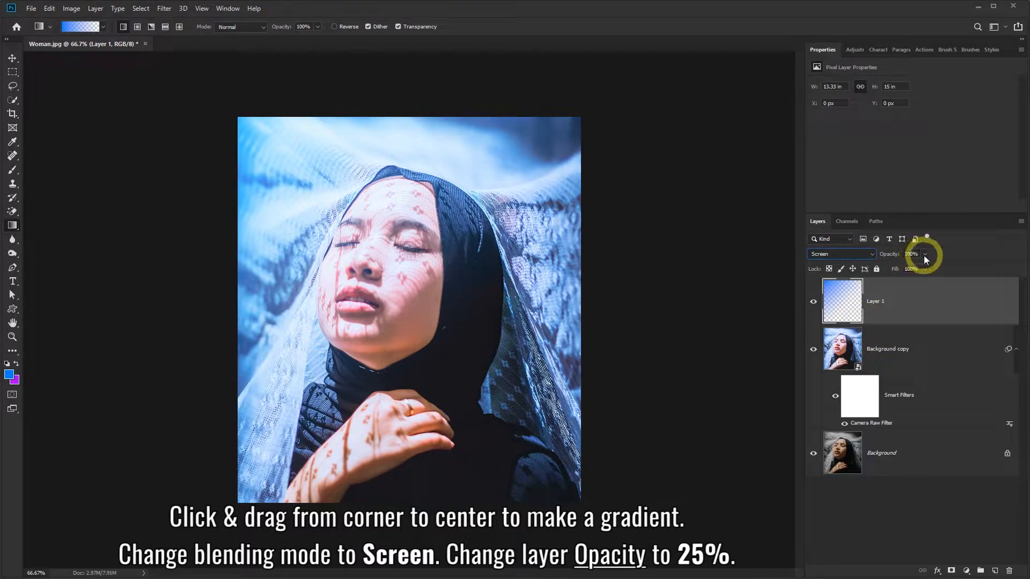
left_click_drag(925, 255, 877, 267)
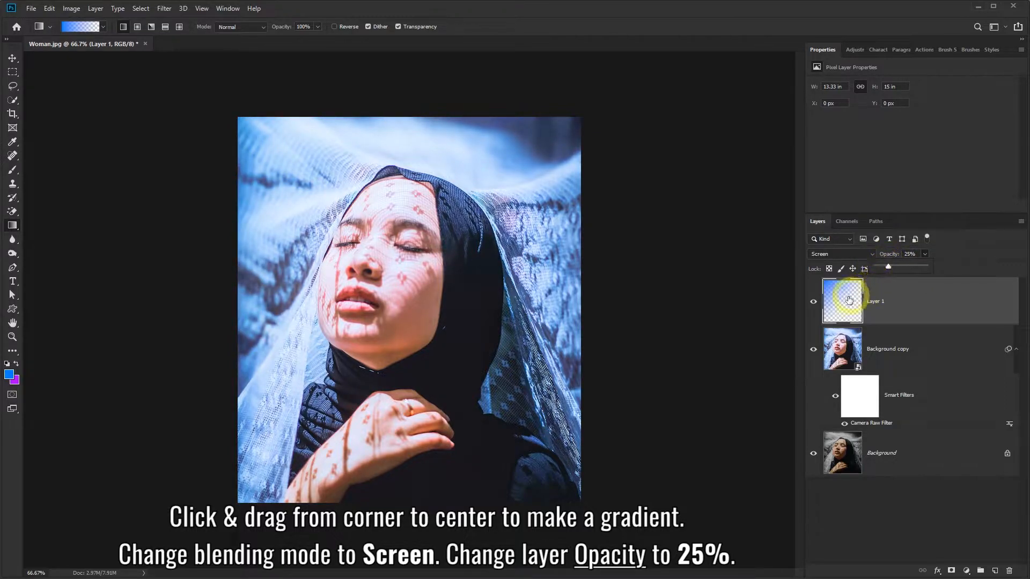
Step: Toggle Layer 1's visibility to compare the photo with and without the blue gradient
left_click(815, 304)
left_click(815, 303)
left_click(816, 304)
left_click(815, 304)
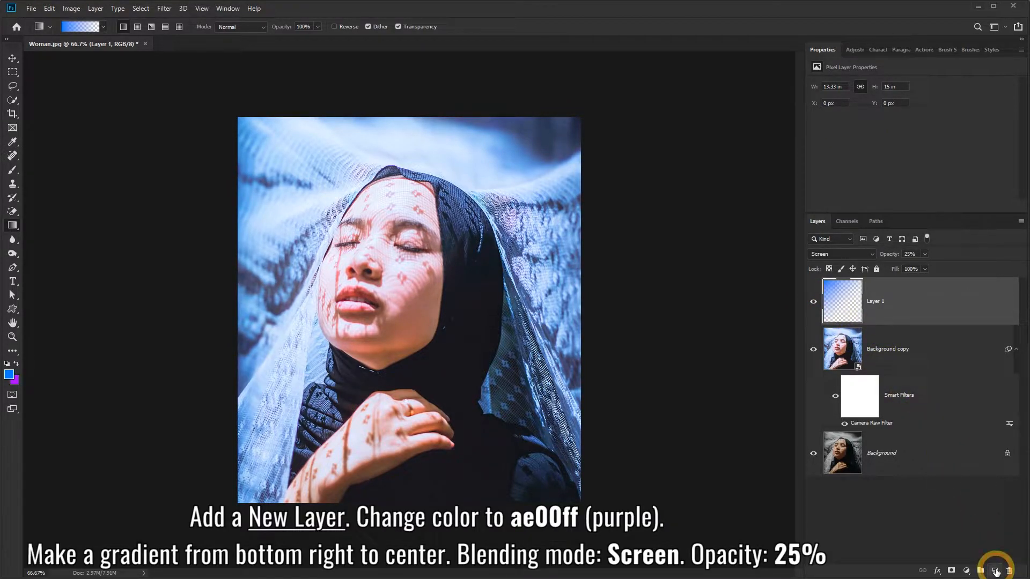
Step: Add a new layer and draw a purple (ae00ff) linear gradient from the photo's bottom-right corner to its center
left_click(995, 572)
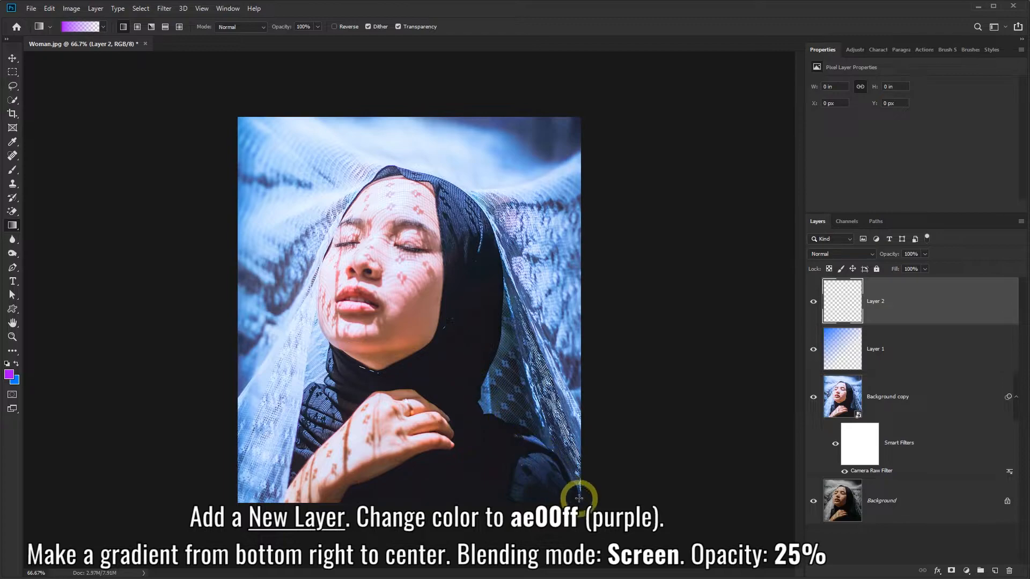
left_click_drag(583, 500, 367, 309)
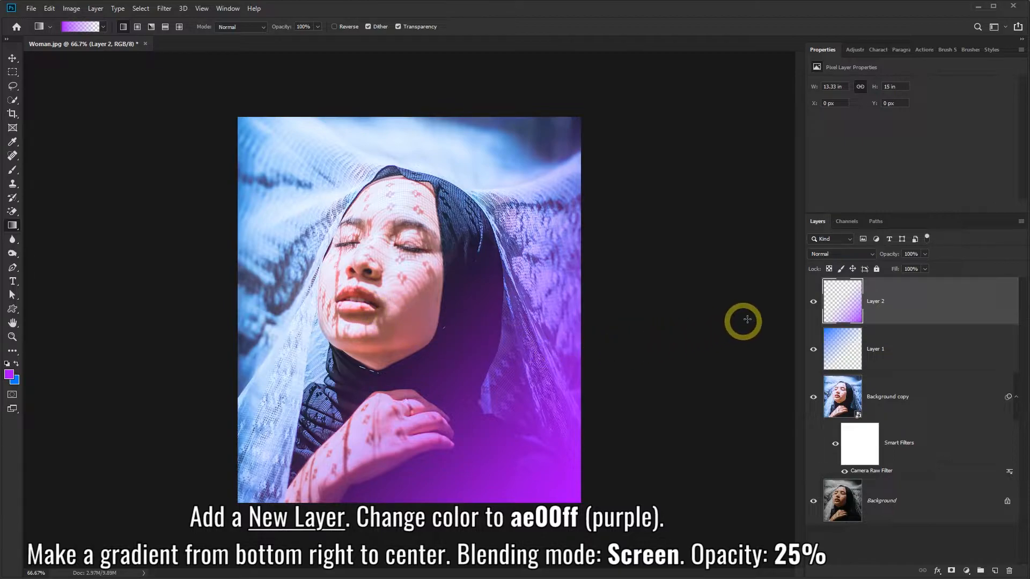
Step: Set Layer 2's blending mode to Screen and its opacity to 25%
left_click(873, 254)
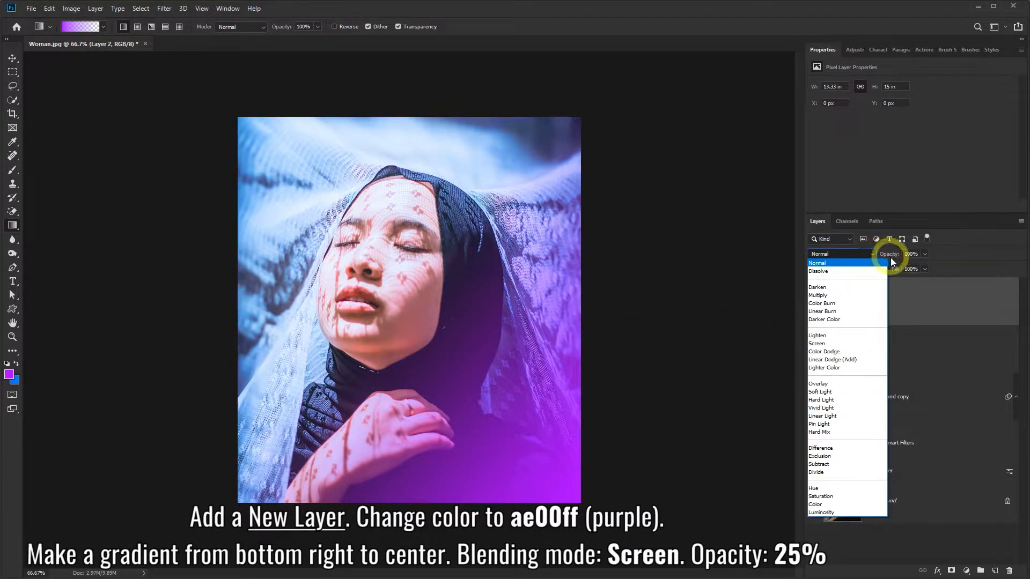
left_click(878, 346)
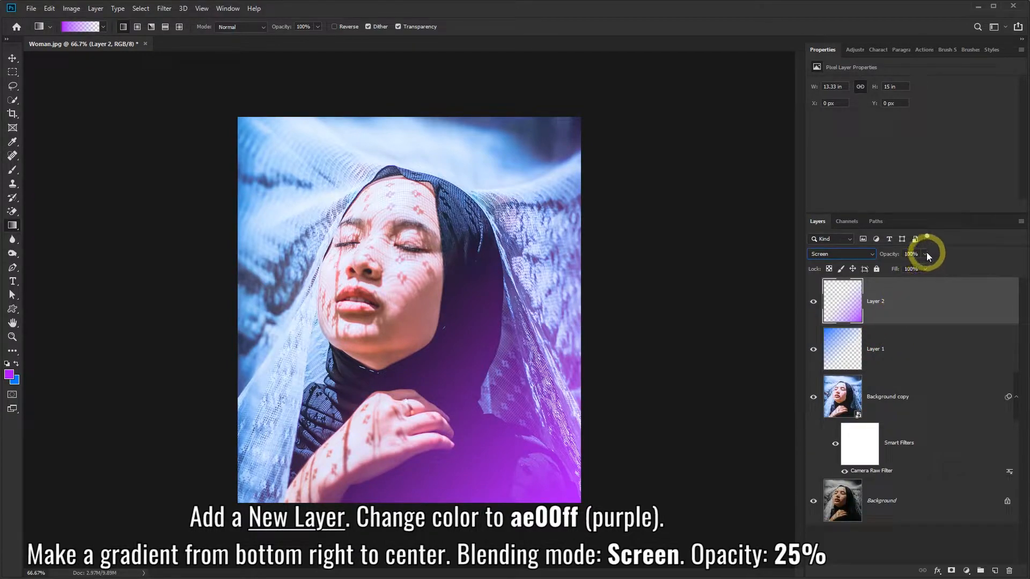
left_click_drag(925, 268, 889, 266)
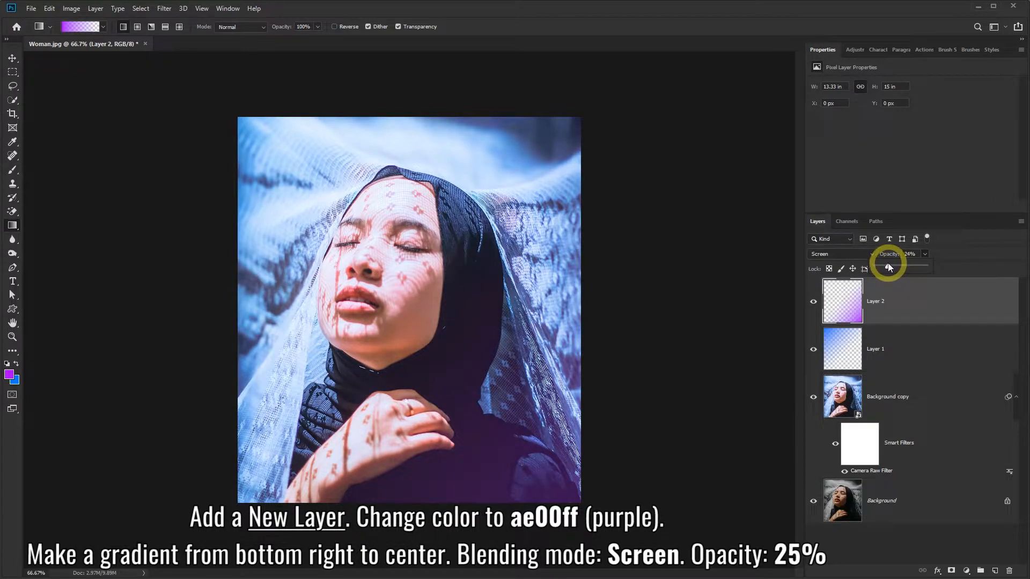
left_click_drag(889, 263, 889, 263)
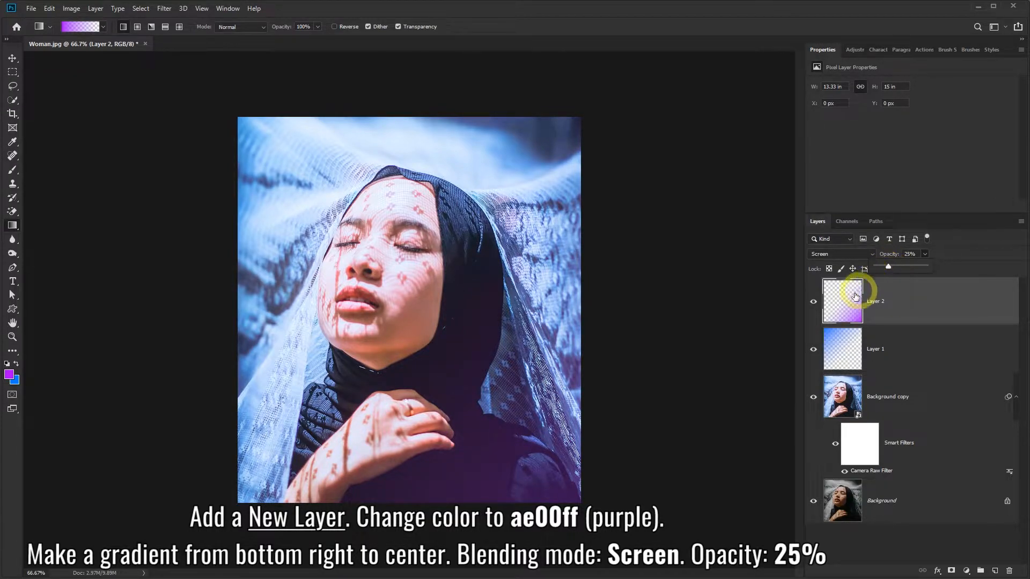
Step: Toggle Layer 2's visibility to compare the photo with and without the purple gradient
left_click(814, 304)
left_click(814, 304)
left_click(814, 304)
left_click(814, 304)
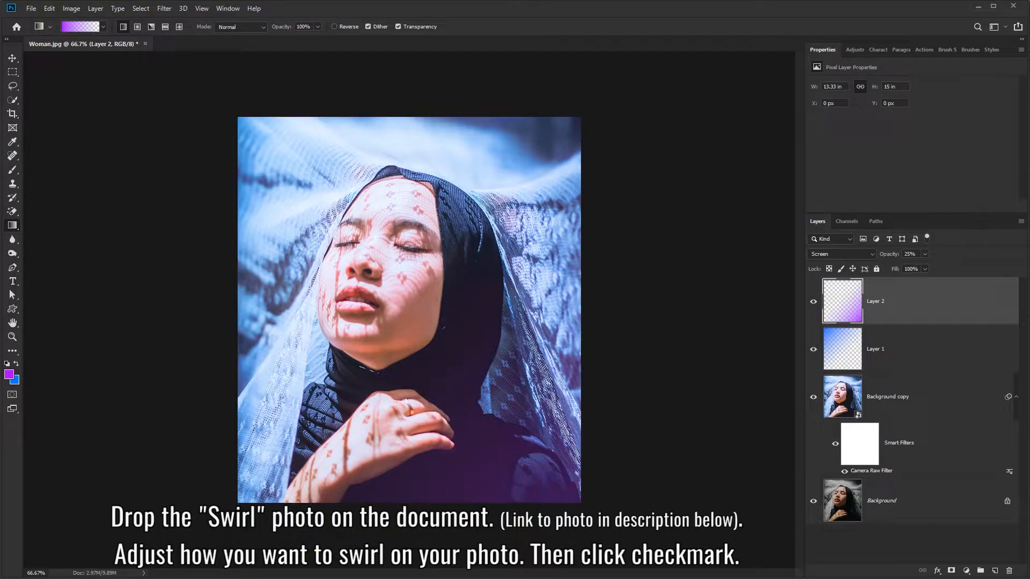
Step: Switch to the Photos folder and place the Swirl image into the Woman.jpg document
key("alt+Tab")
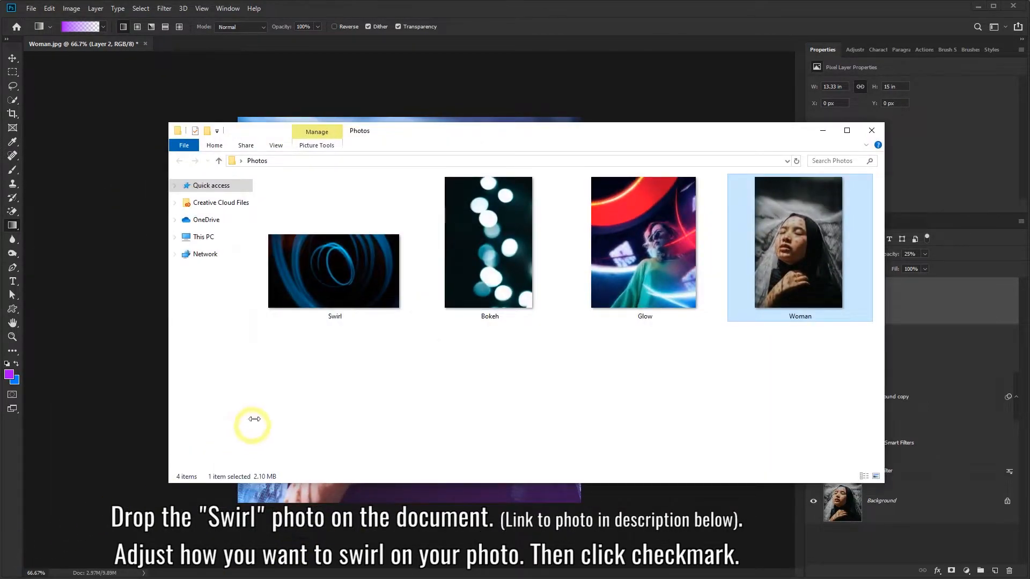
left_click(324, 272)
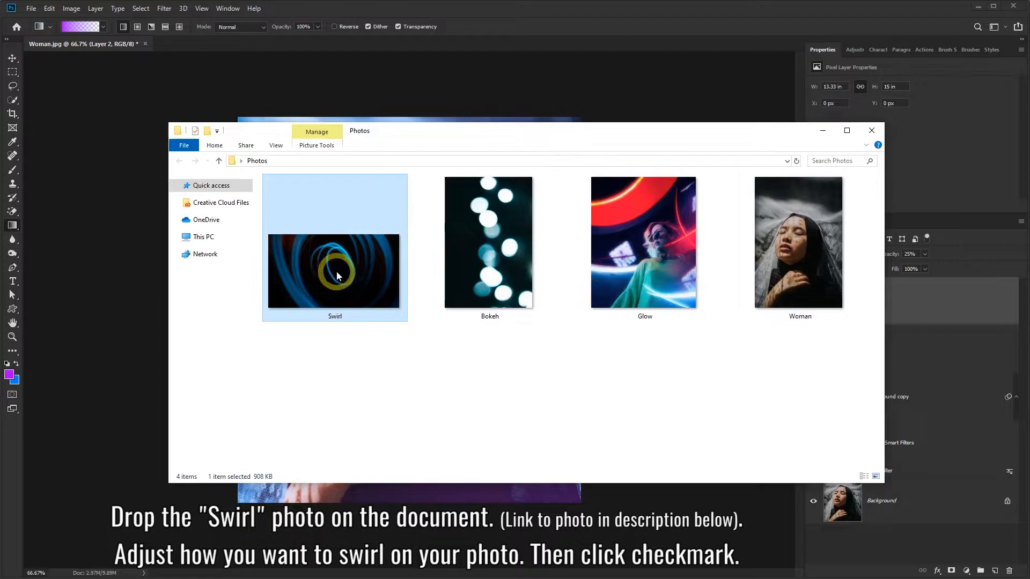
left_click_drag(329, 265, 421, 496)
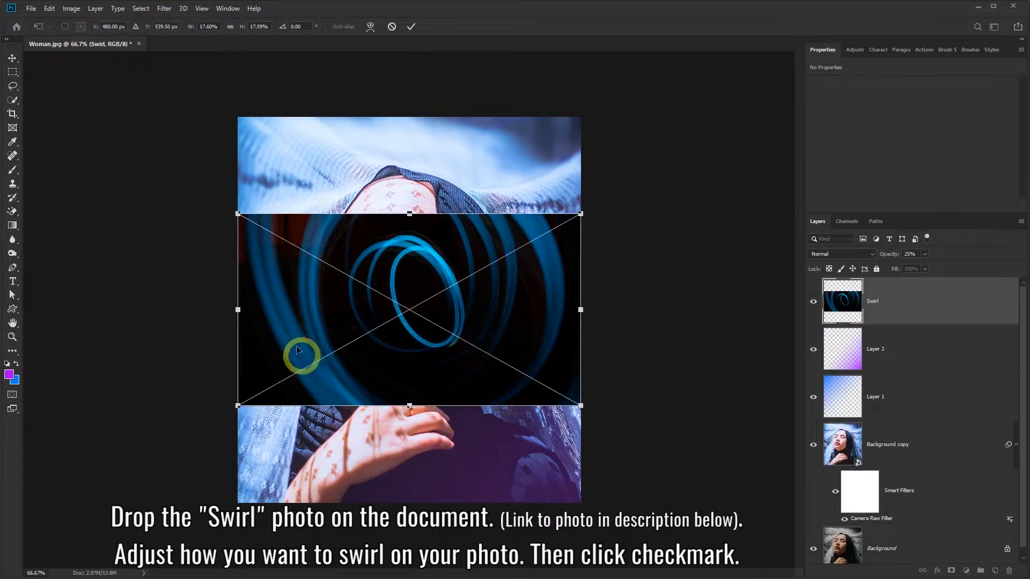
Step: Enlarge the placed Swirl photo to about 45.5%, rotate it about 31°, and position its curves across the portrait
left_click_drag(236, 214, 101, 137)
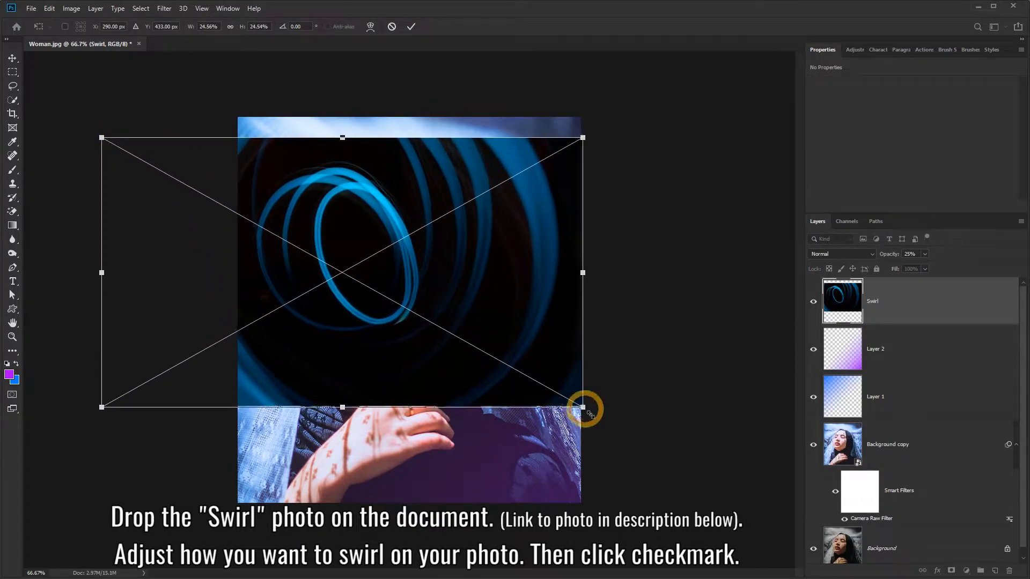
left_click_drag(583, 406, 735, 499)
left_click_drag(87, 127, 283, 86)
left_click_drag(489, 261, 558, 305)
left_click_drag(129, 353, 8, 432)
left_click_drag(289, 382, 254, 334)
left_click_drag(259, 505, 187, 568)
left_click_drag(314, 315, 481, 368)
left_click_drag(657, 182, 630, 211)
left_click_drag(590, 275, 564, 258)
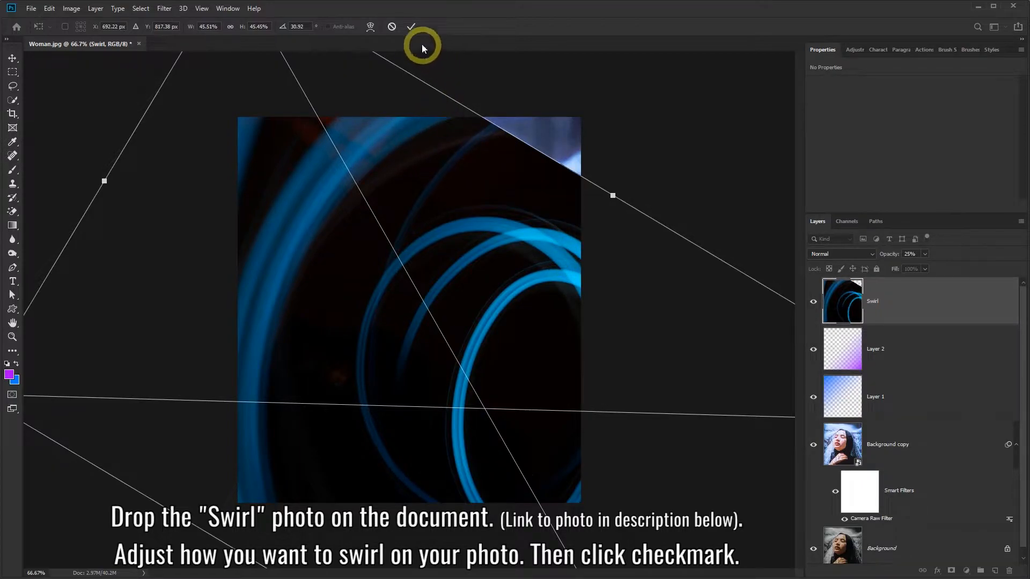
left_click(411, 28)
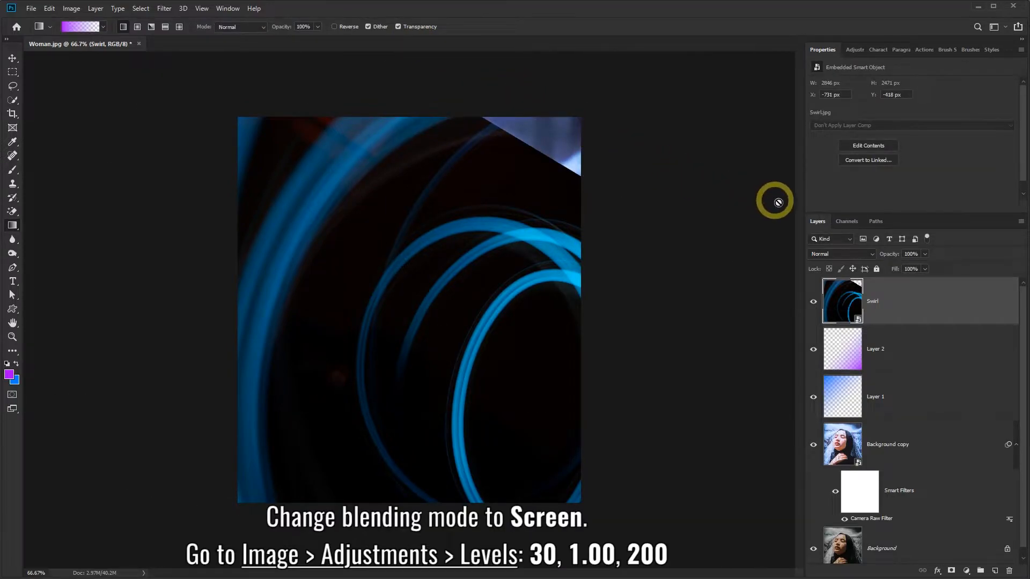
Step: Set the Swirl layer's blending mode to Screen and apply Levels with input values 30, 1.00 and 200
left_click(873, 257)
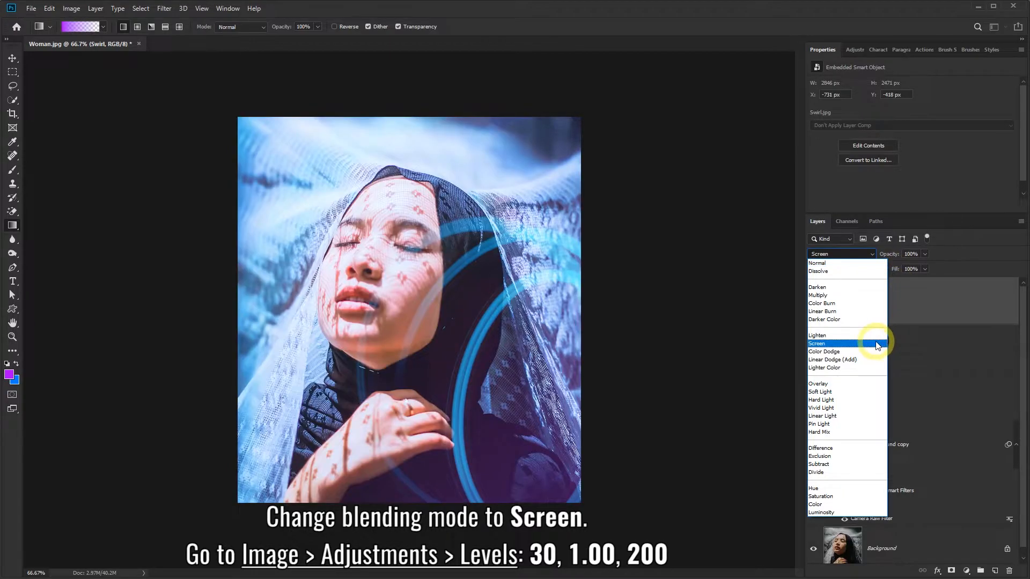
left_click(877, 344)
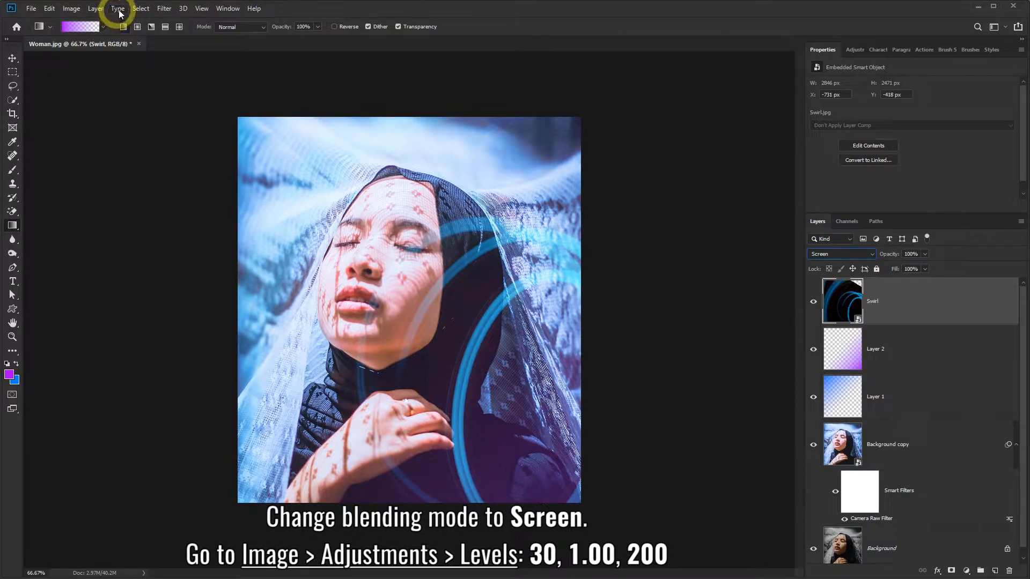
left_click(75, 9)
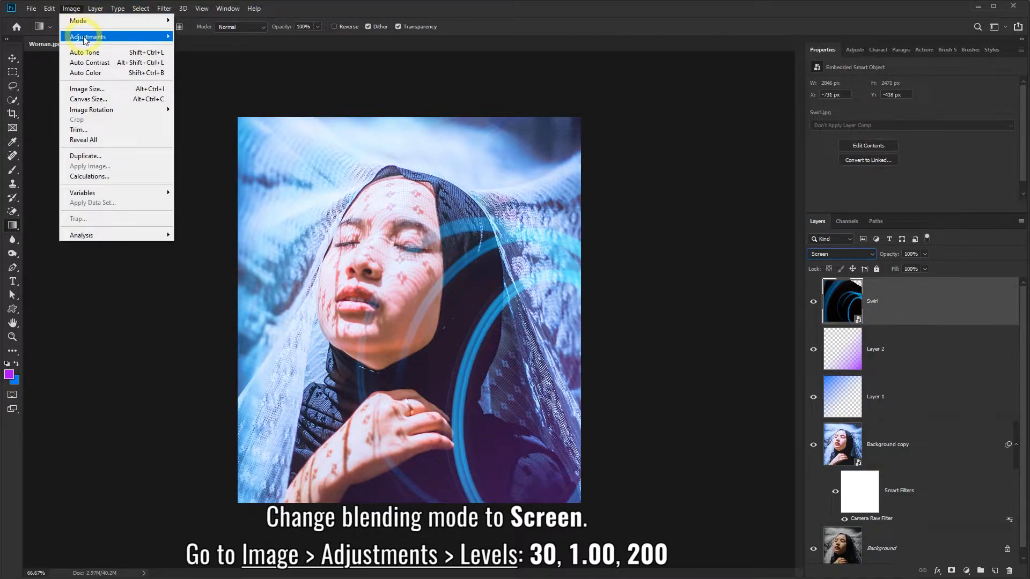
mouse_move(89, 37)
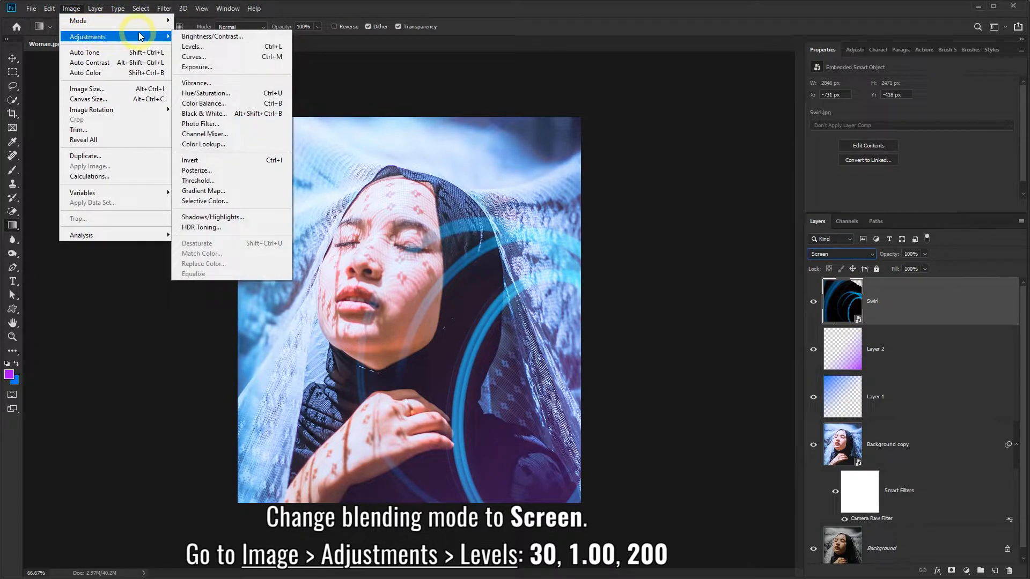
left_click(211, 49)
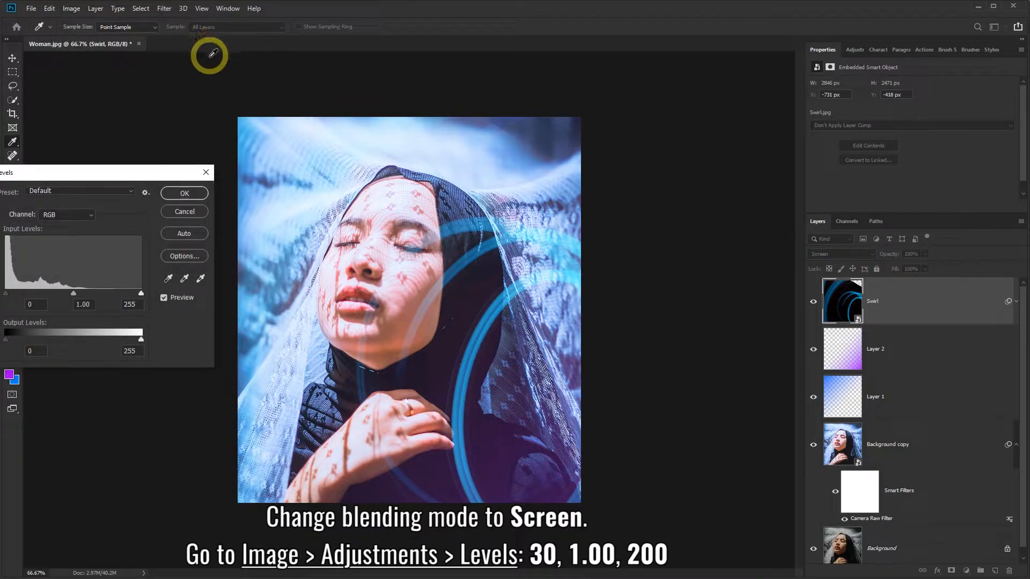
left_click_drag(108, 181, 138, 132)
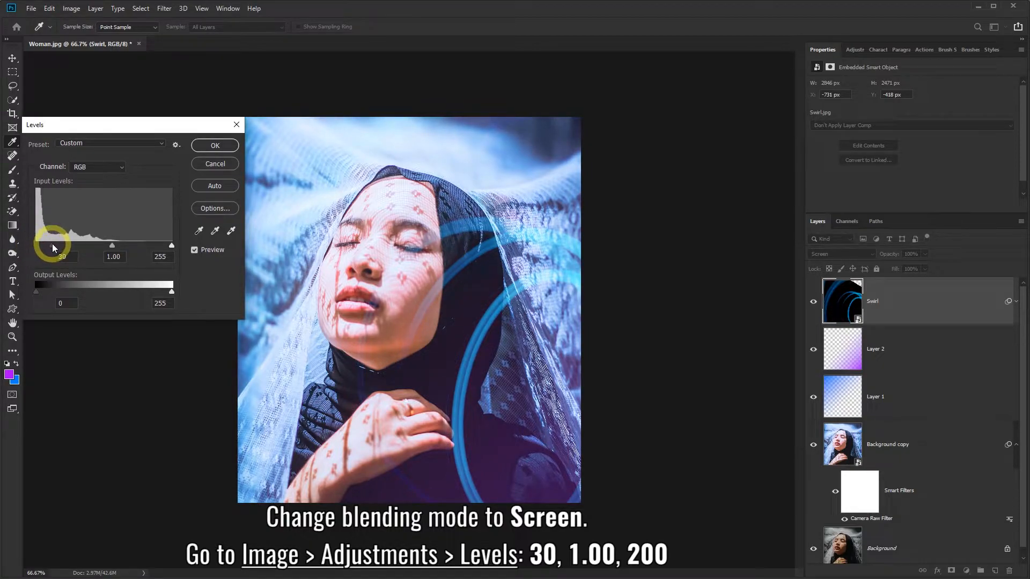
left_click_drag(172, 246, 144, 247)
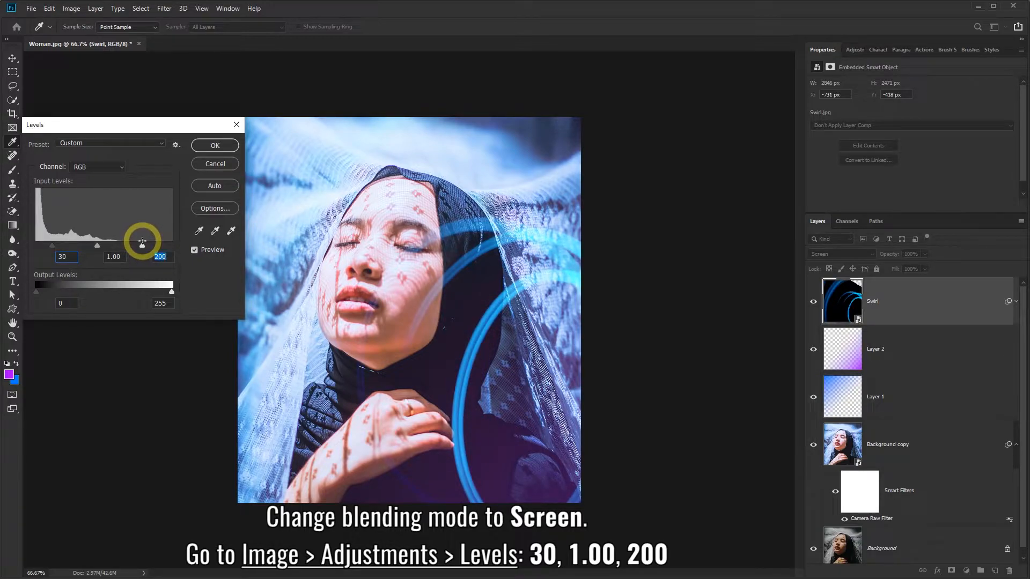
left_click(209, 147)
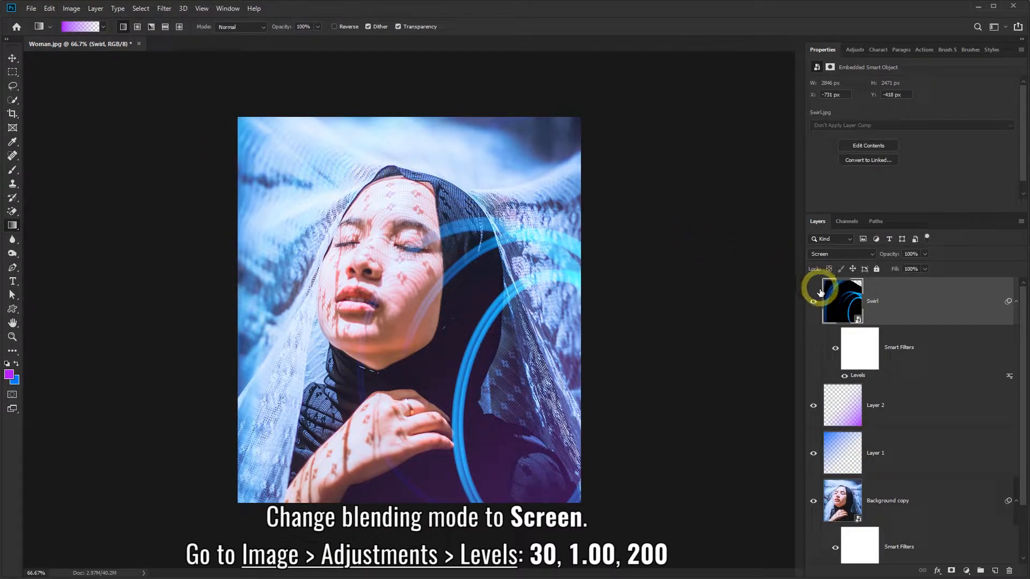
Step: Toggle the Swirl layer's visibility to compare the photo with and without the swirl
left_click(814, 302)
left_click(814, 302)
left_click(814, 304)
left_click(814, 304)
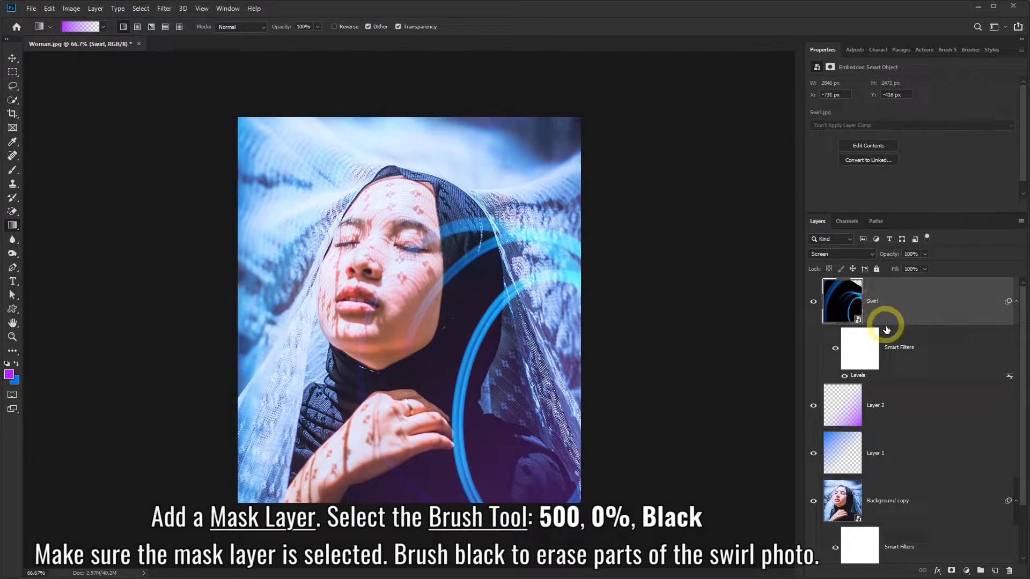
Step: Add a layer mask to Swirl and paint black with a 500 px soft brush to hide the swirl over the woman and the photo's right side
left_click(951, 572)
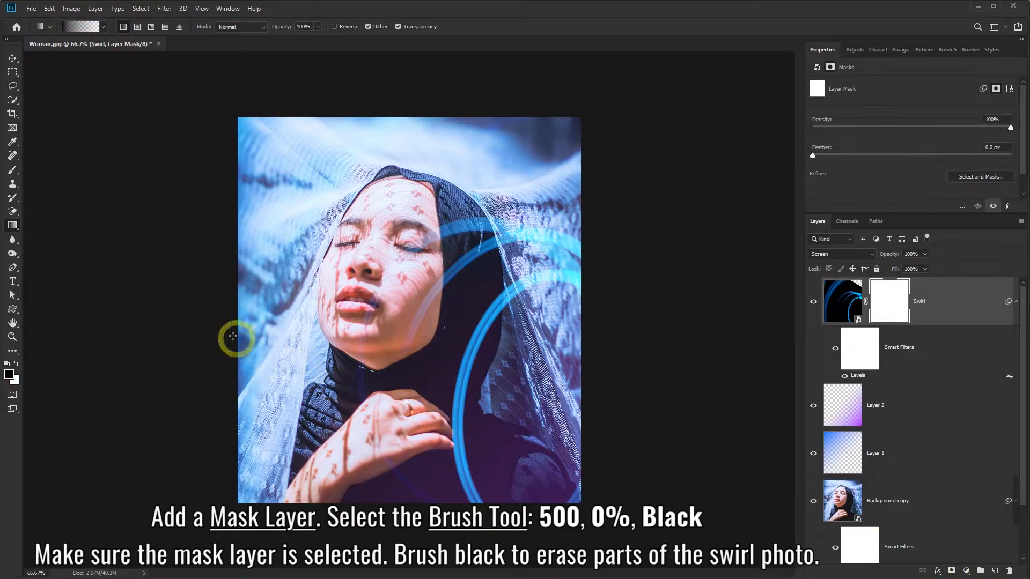
left_click(12, 170)
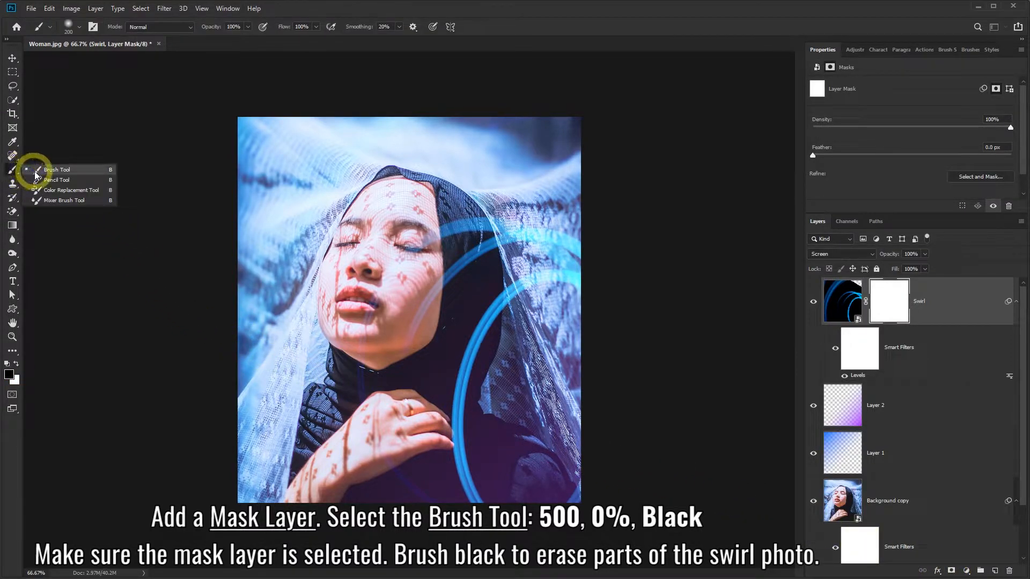
left_click(37, 172)
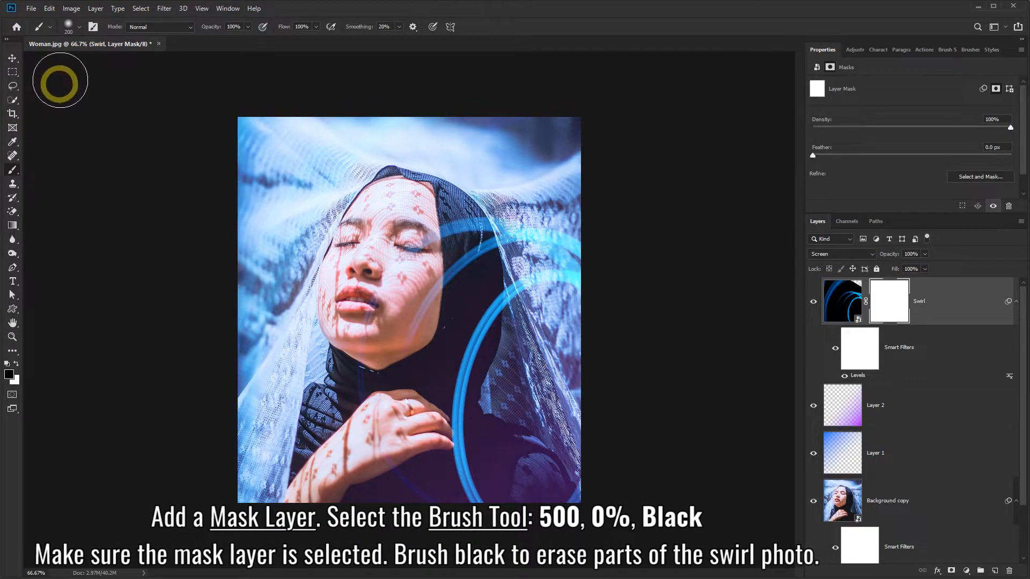
left_click(81, 28)
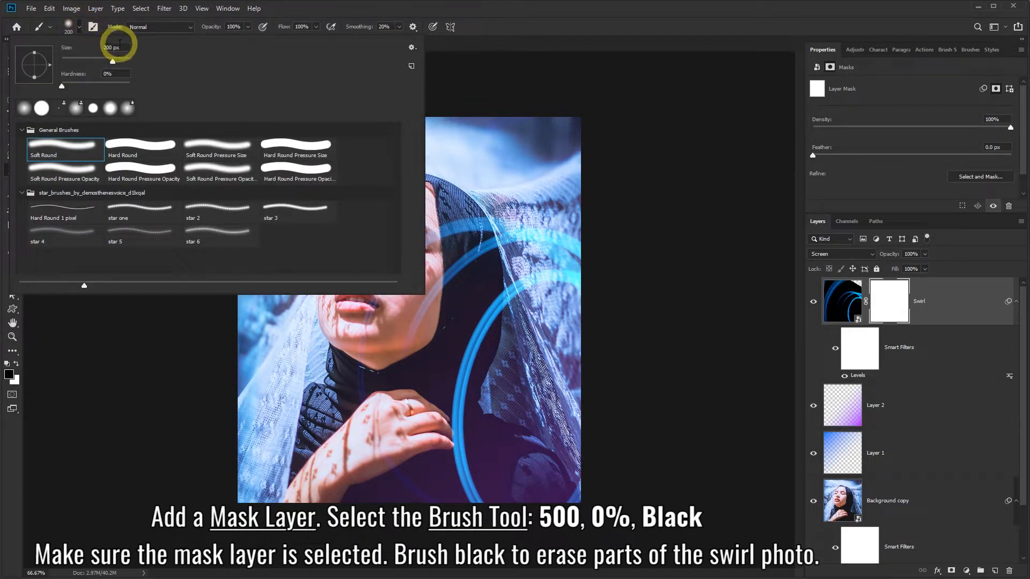
left_click(90, 48)
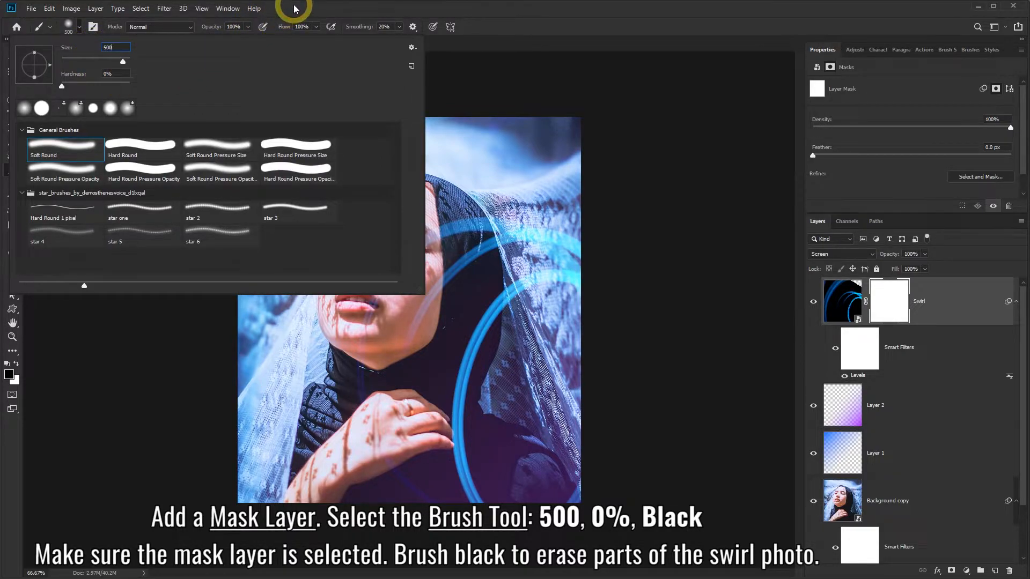
key("Return")
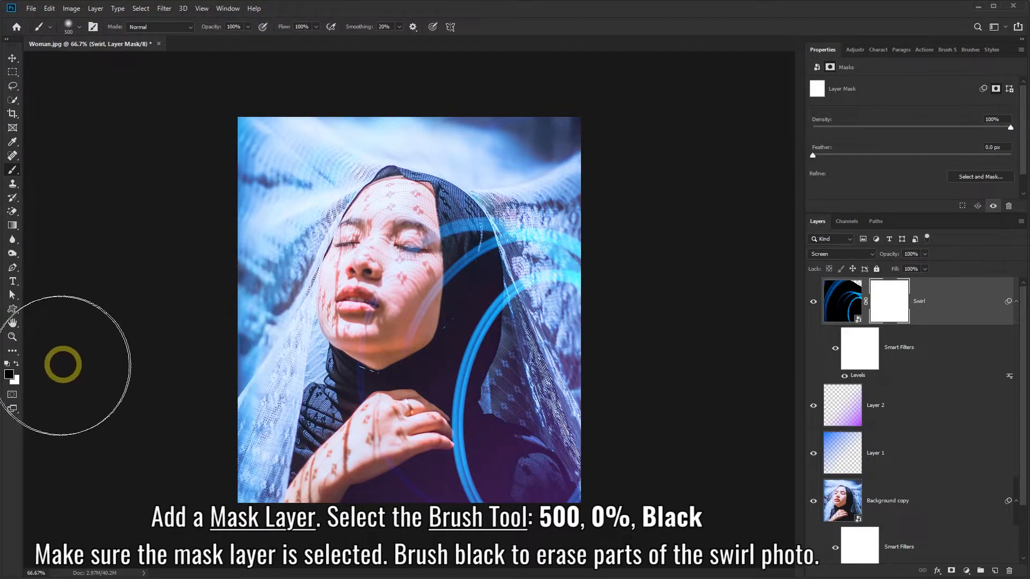
left_click(10, 374)
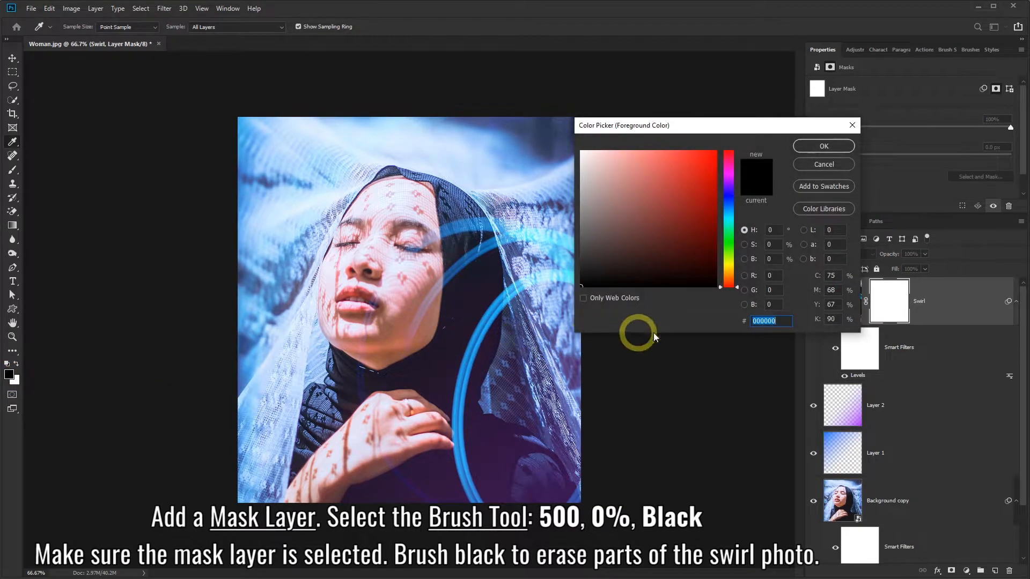
left_click(824, 147)
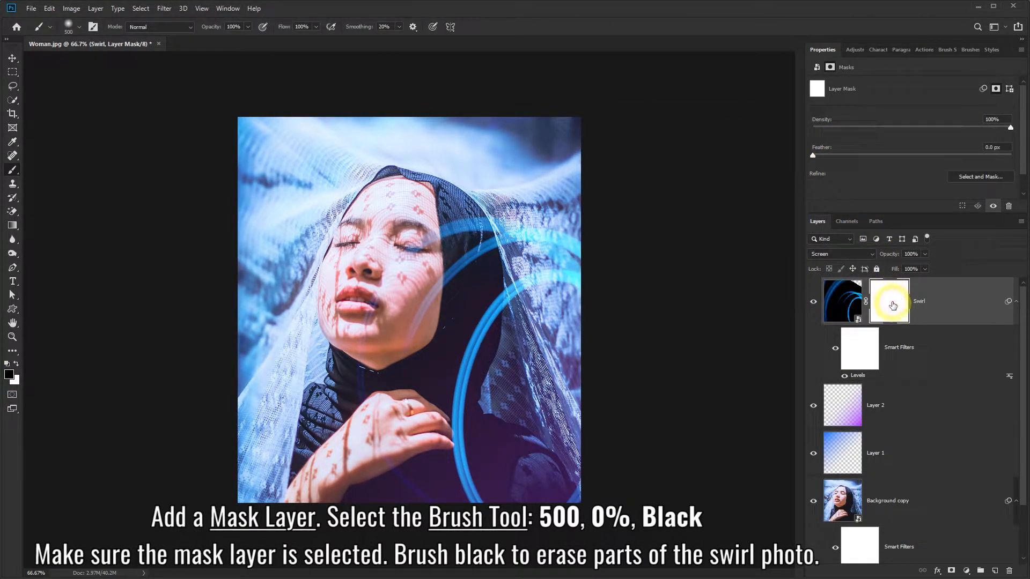
mouse_move(570, 423)
left_mouse_down()
mouse_move(513, 454)
mouse_move(550, 461)
mouse_move(502, 395)
mouse_move(477, 455)
mouse_move(569, 291)
mouse_move(512, 275)
mouse_move(472, 281)
mouse_move(417, 328)
mouse_move(403, 397)
mouse_move(438, 453)
mouse_move(435, 476)
mouse_move(402, 488)
mouse_move(582, 365)
mouse_move(543, 261)
mouse_move(483, 232)
mouse_move(504, 220)
mouse_move(512, 196)
mouse_move(482, 164)
mouse_move(484, 183)
mouse_move(453, 169)
mouse_move(467, 275)
mouse_move(376, 436)
mouse_move(386, 480)
mouse_move(494, 424)
mouse_move(568, 407)
mouse_move(557, 173)
left_mouse_up()
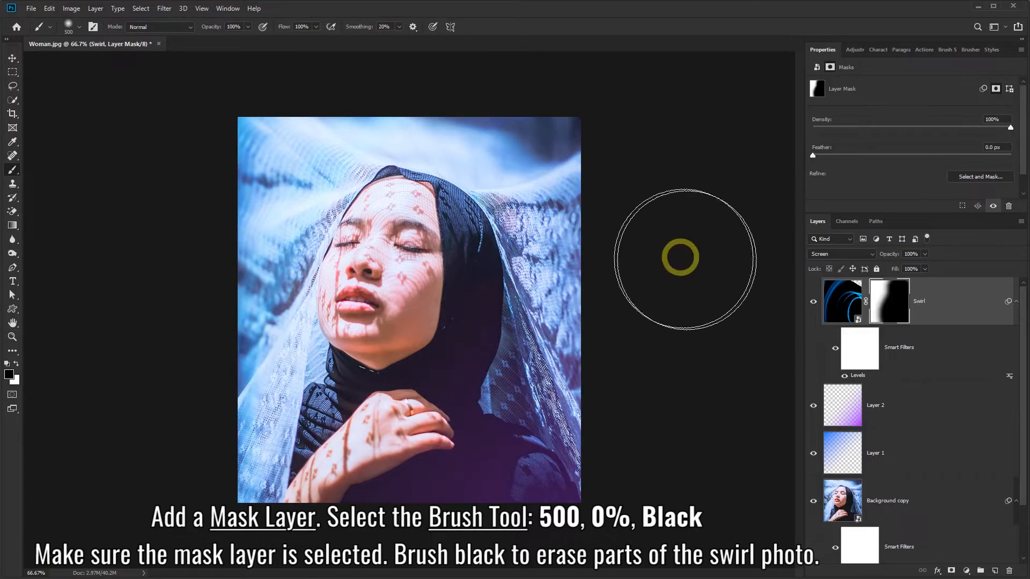
Step: Toggle the masked Swirl layer's visibility to check its effect on the portrait
left_click(811, 304)
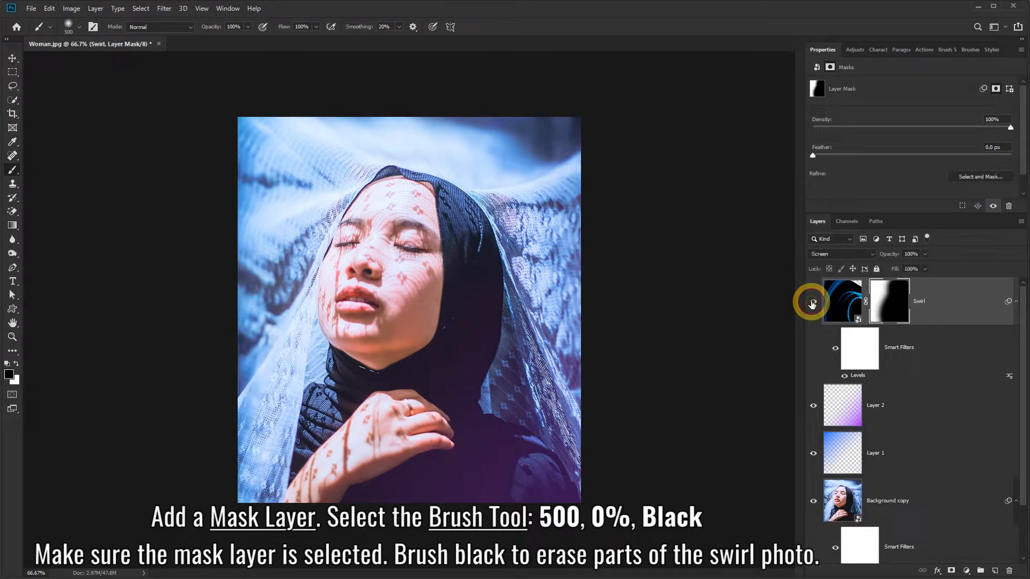
left_click(813, 303)
left_click(813, 304)
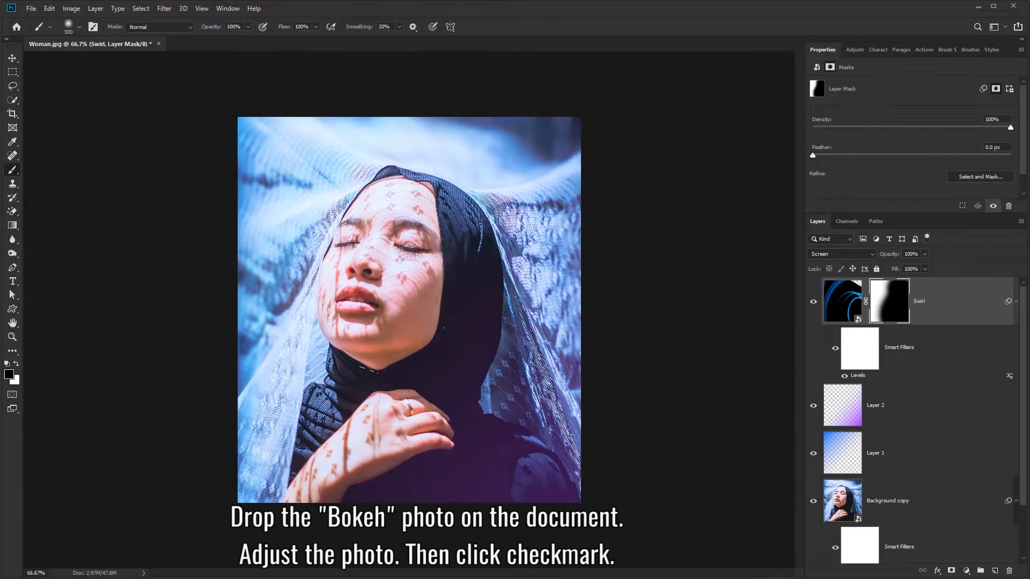
Step: Place the Bokeh photo in the document, scaled to about 22.7% and rotated about 4.4°, with its lights along the portrait's right edge
key("alt+Tab")
left_click_drag(495, 244, 566, 503)
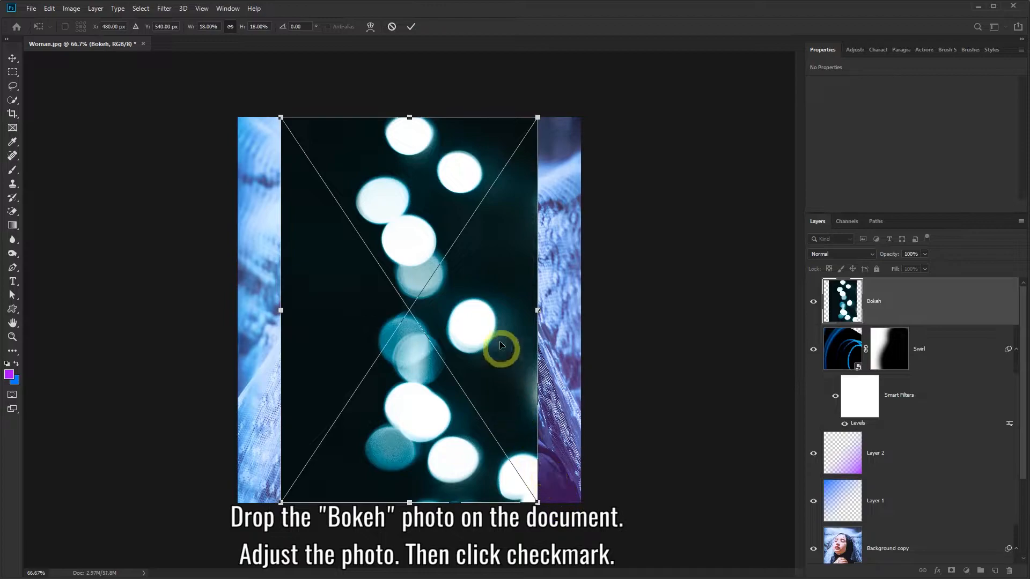
left_click_drag(280, 114, 186, 82)
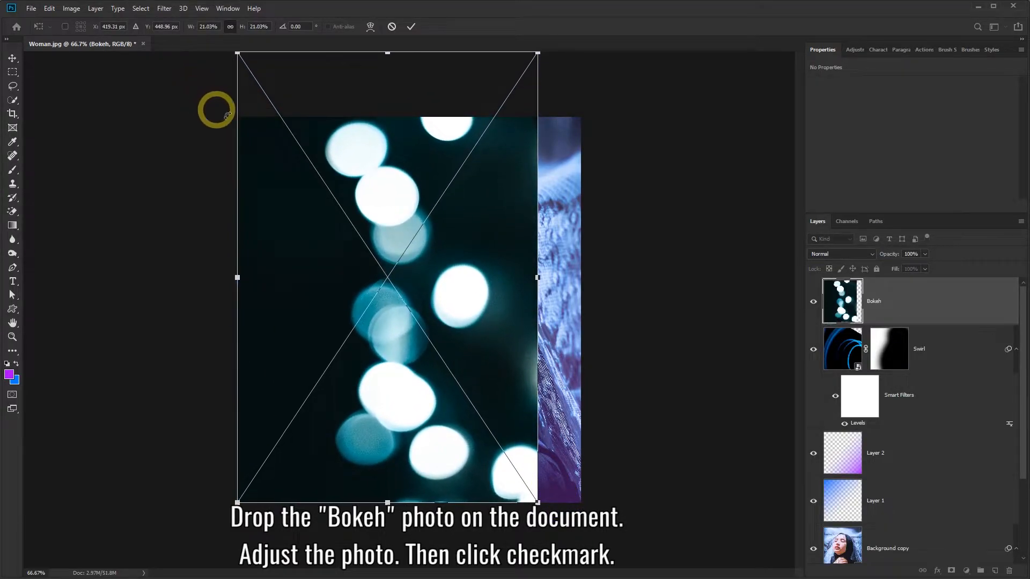
left_click_drag(430, 272, 559, 285)
left_click_drag(714, 72, 726, 76)
left_click_drag(649, 221, 685, 226)
left_click_drag(384, 502, 358, 536)
left_click_drag(585, 317, 633, 270)
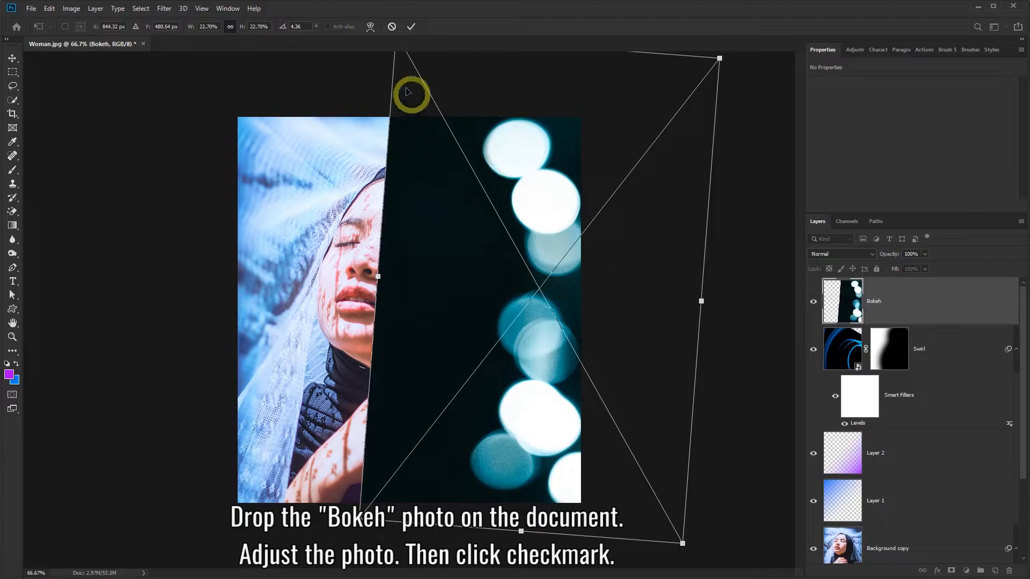
left_click(410, 25)
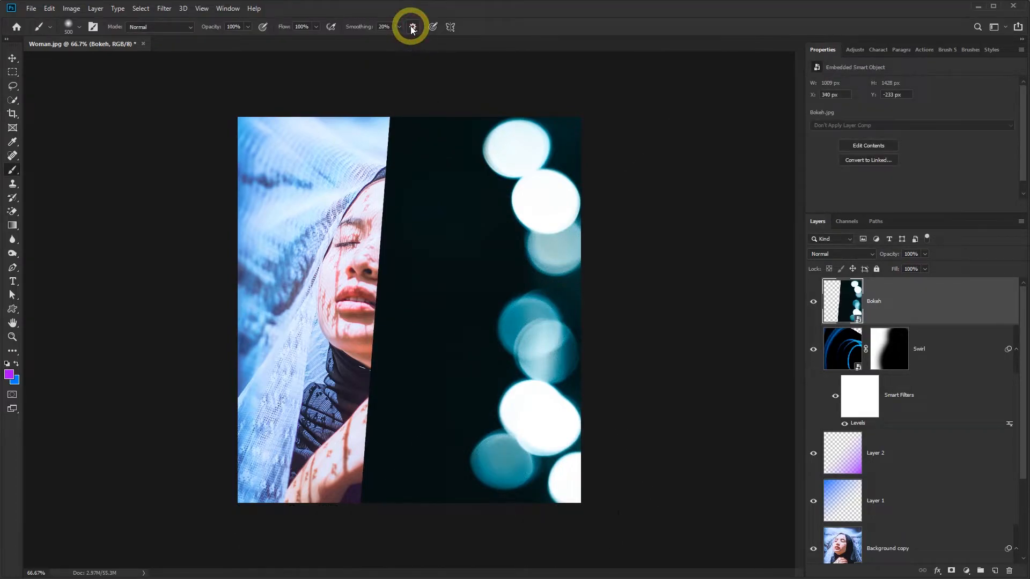
Step: Set the Bokeh layer's blend mode to Screen and colorize it with Hue/Saturation at hue 200, saturation 100, lightness 0
left_click(873, 255)
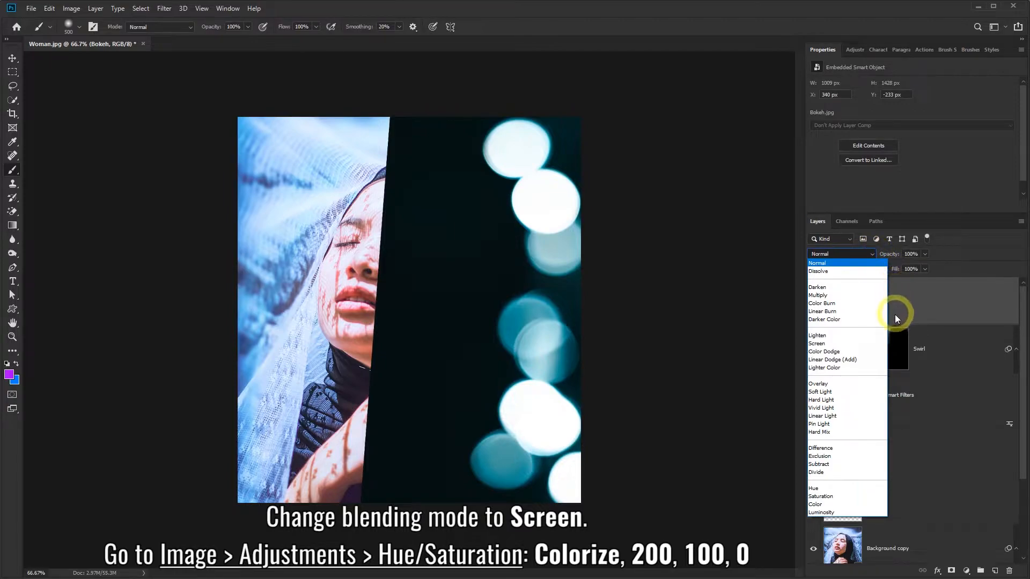
left_click(882, 346)
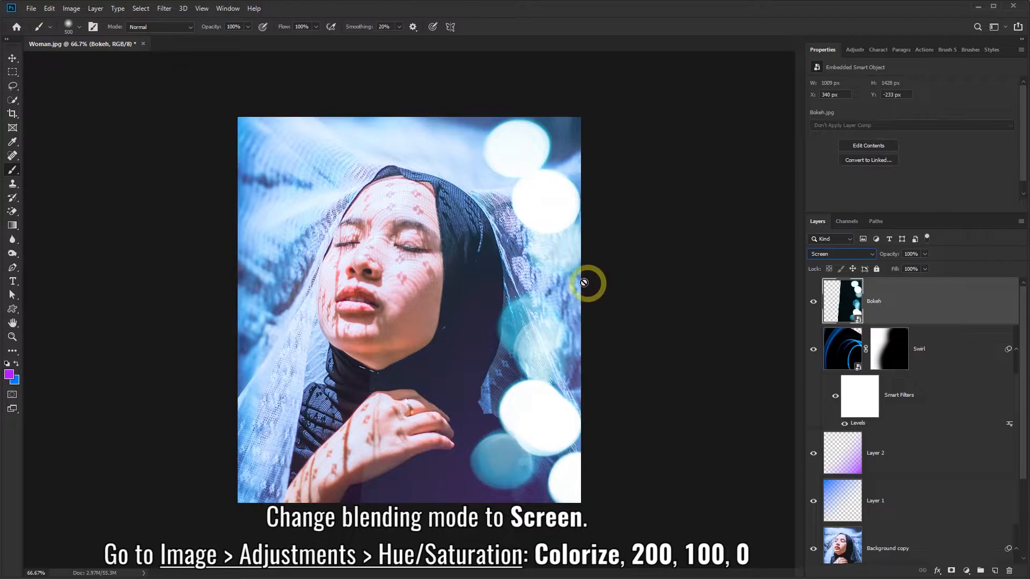
left_click(73, 8)
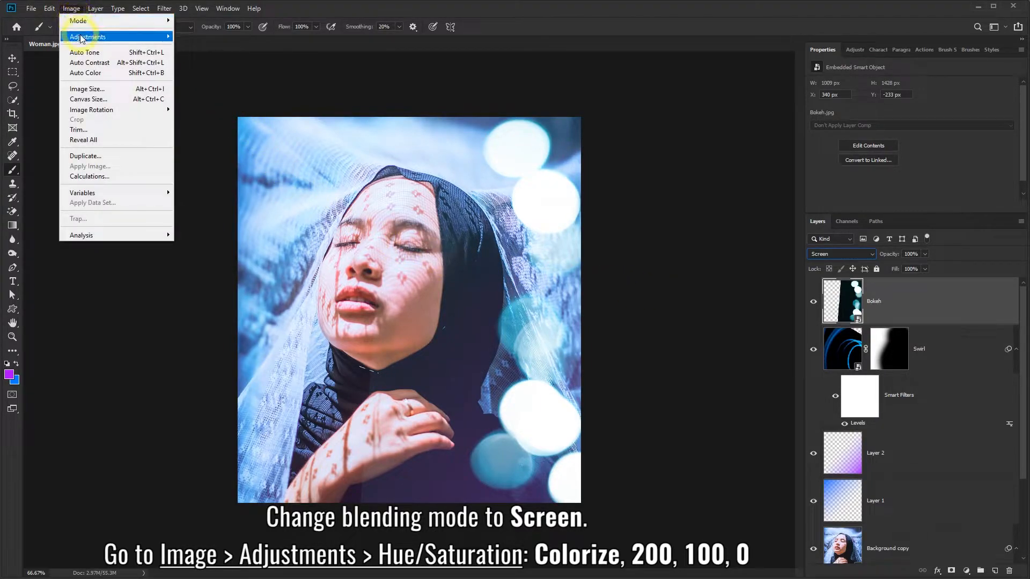
mouse_move(97, 36)
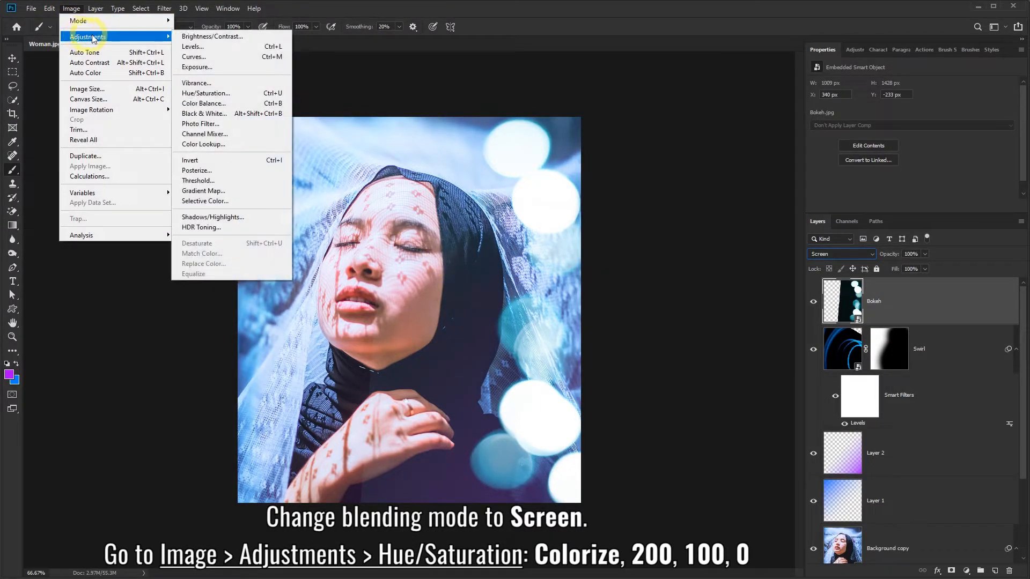
left_click(214, 95)
left_click_drag(157, 180, 189, 132)
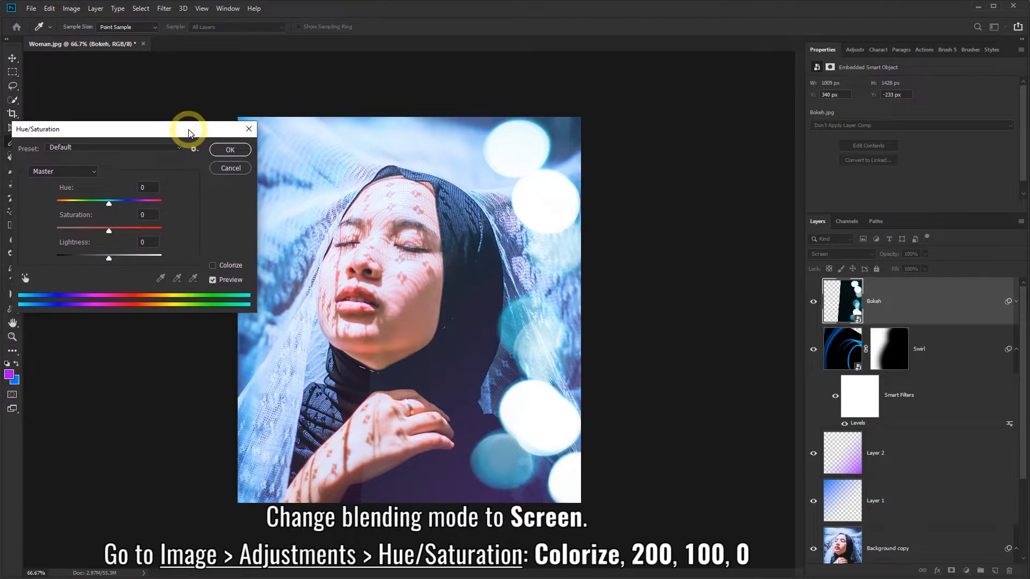
left_click(212, 266)
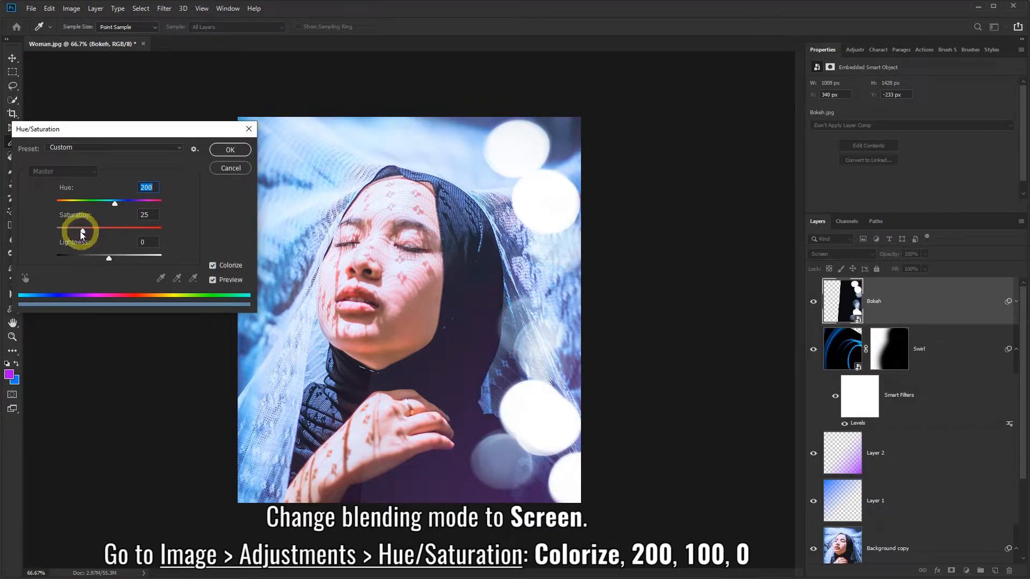
left_click_drag(85, 235, 191, 234)
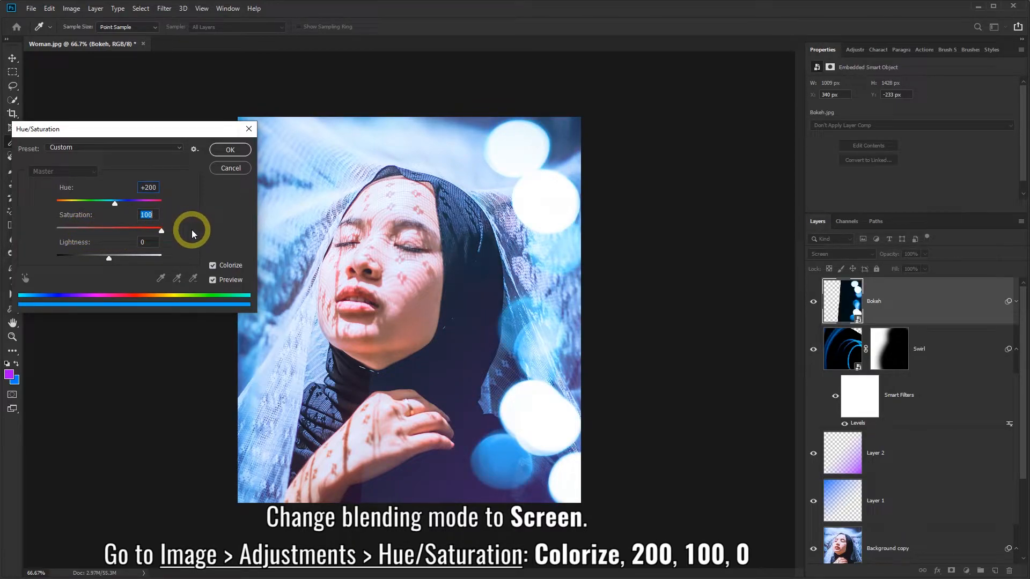
left_click(225, 150)
Step: Add a layer mask to Bokeh and paint black with the 500 px soft brush over the woman and the photo's left side
key("b")
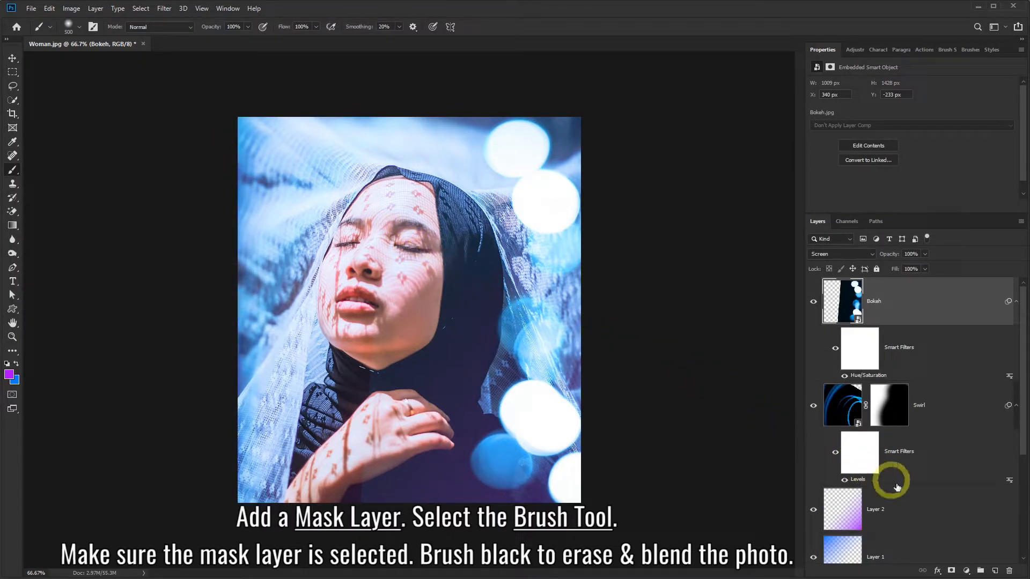
left_click(952, 571)
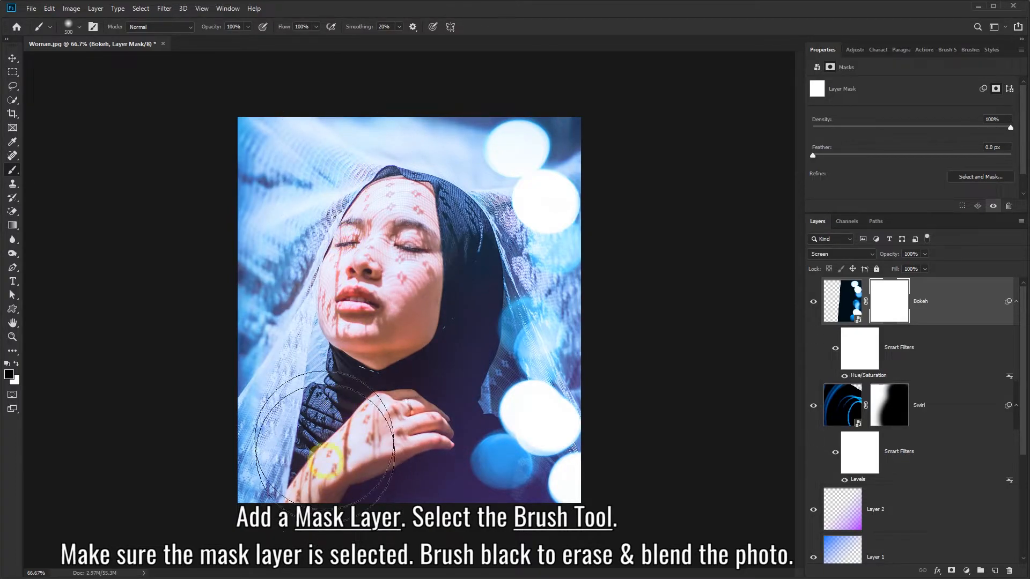
mouse_move(343, 473)
left_mouse_down()
mouse_move(347, 234)
mouse_move(341, 189)
mouse_move(322, 185)
mouse_move(344, 175)
mouse_move(461, 173)
mouse_move(390, 137)
mouse_move(385, 407)
left_mouse_up()
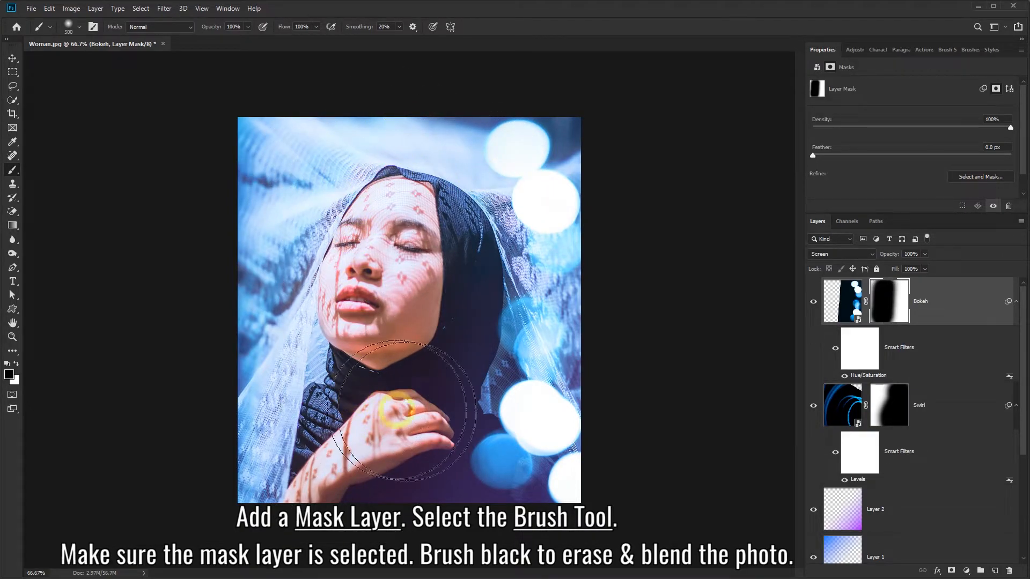
Step: Toggle the masked Bokeh layer's visibility to compare the portrait with and without the lights
left_click(814, 302)
left_click(814, 303)
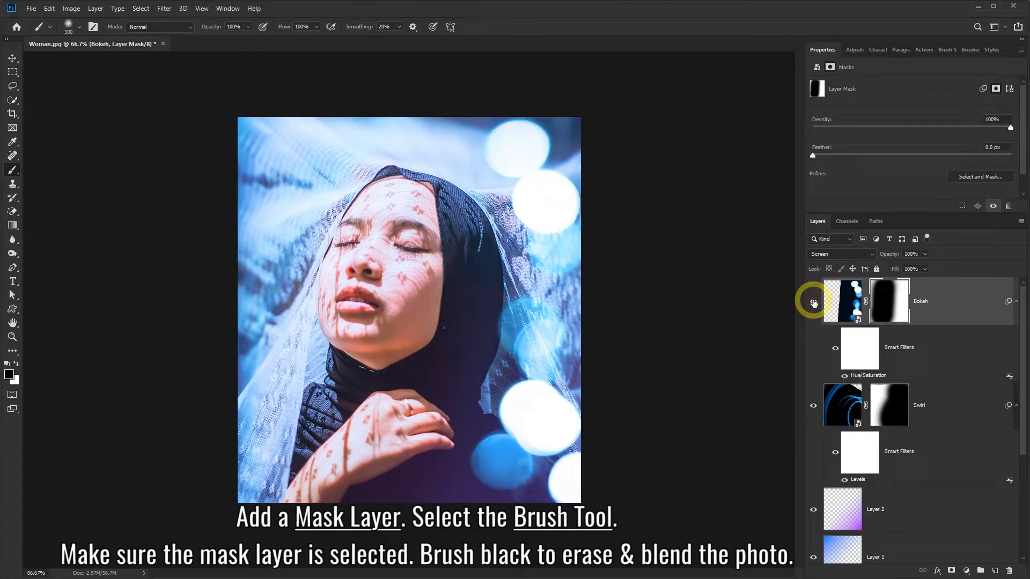
left_click(814, 302)
left_click(814, 302)
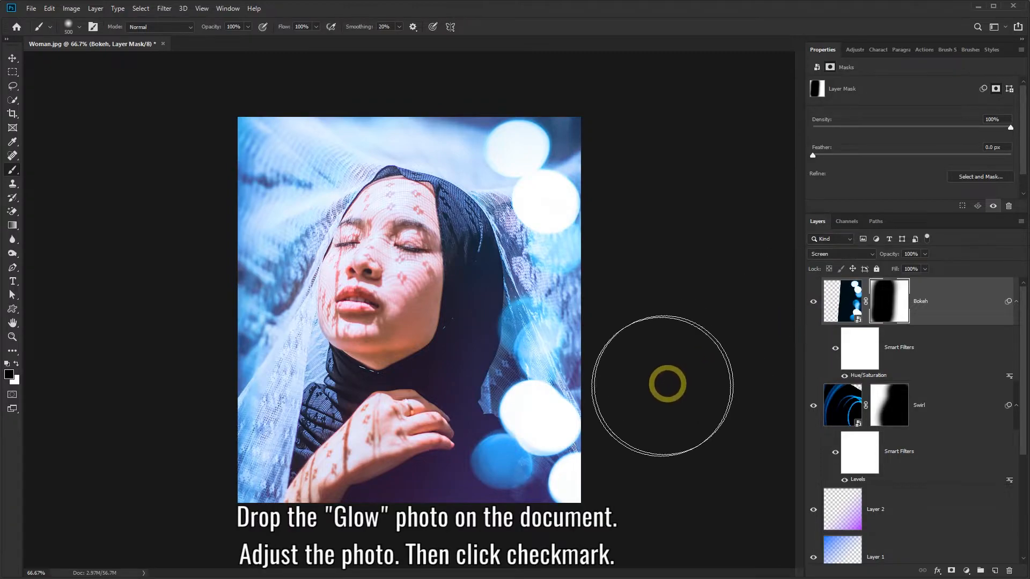
Step: Place the Glow photo from the Photos folder into the portrait document and rotate it about 86°
key("alt+Tab")
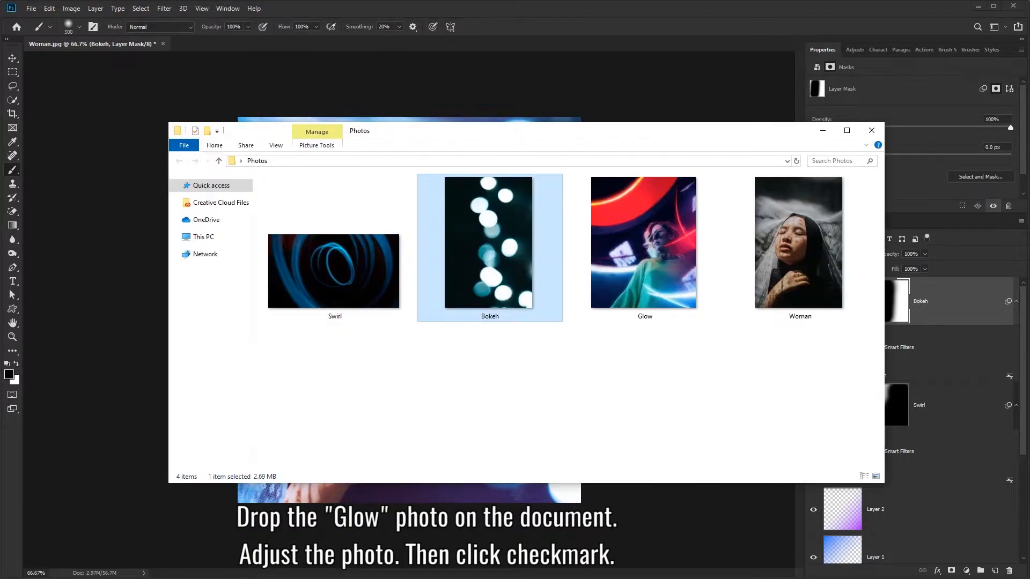
left_click(658, 267)
left_click_drag(653, 277, 451, 501)
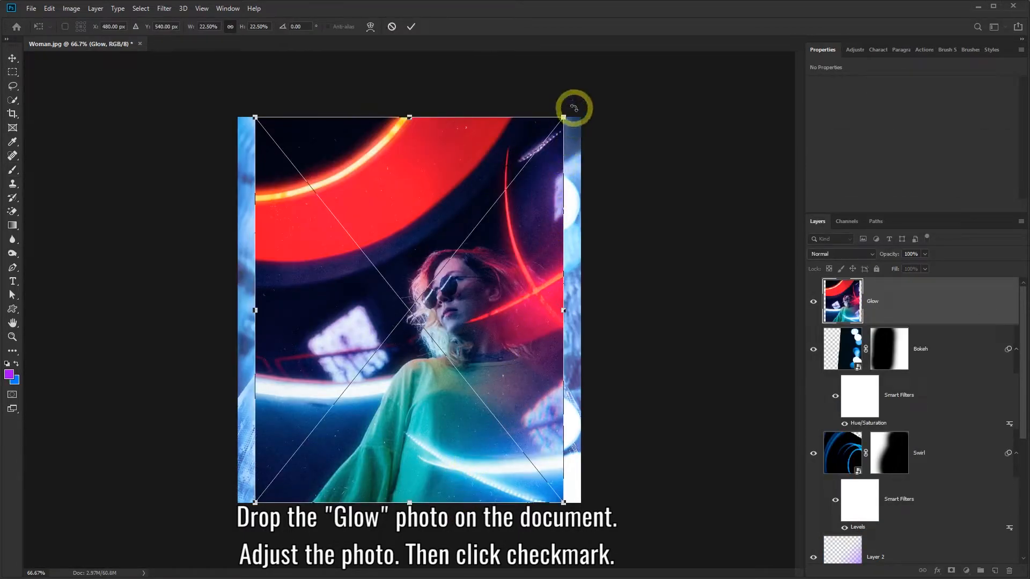
left_click_drag(581, 108, 654, 479)
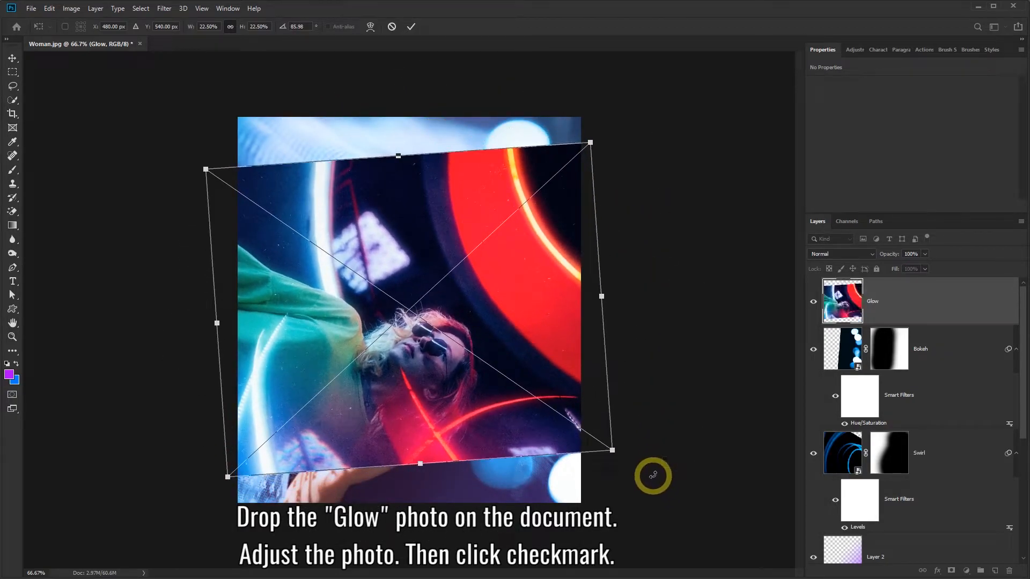
Step: Scale the Glow photo to about 52.5%, rotate it to about 92.5° and position its white light streak along the portrait's left edge
left_click_drag(694, 267, 782, 239)
left_click_drag(524, 391, 538, 339)
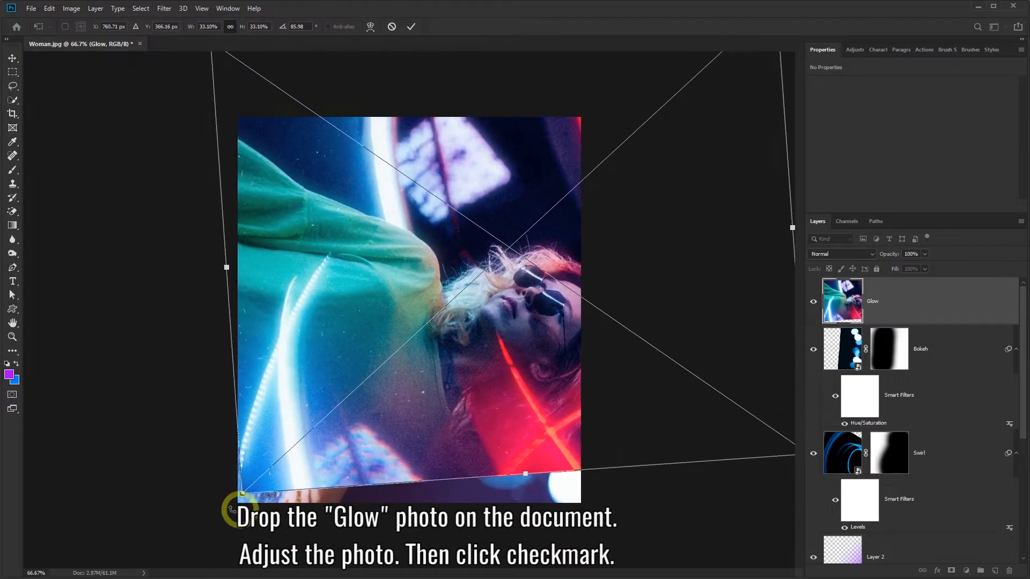
left_click_drag(225, 267, 22, 294)
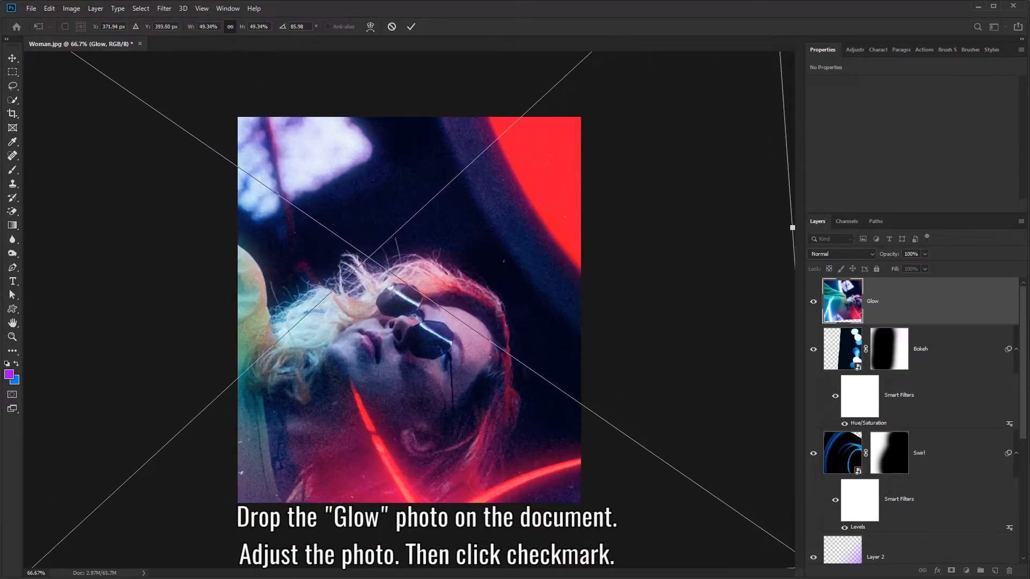
left_click_drag(547, 311, 590, 303)
left_click_drag(135, 550, 131, 529)
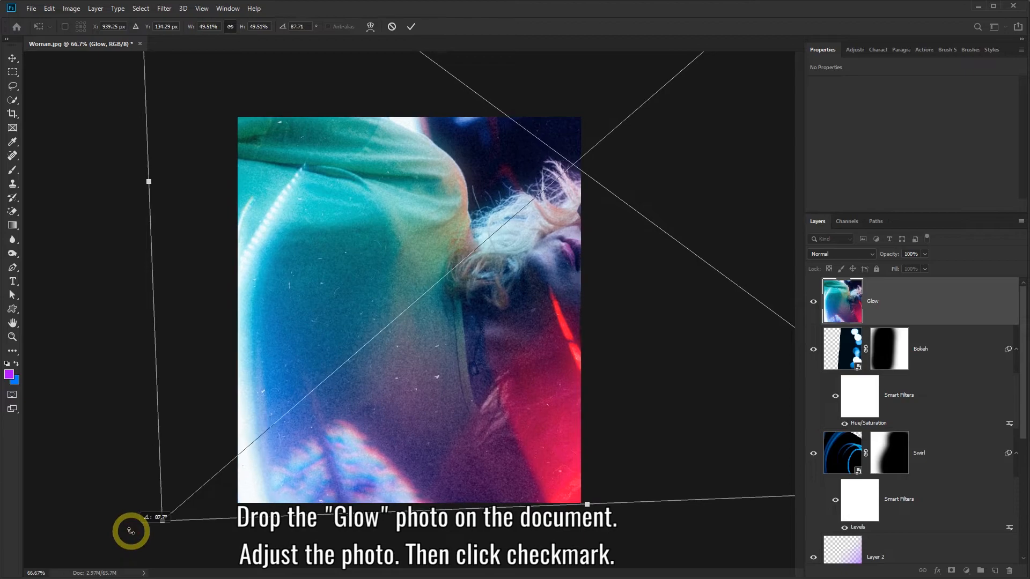
left_click_drag(356, 467, 387, 464)
left_click_drag(193, 520, 102, 492)
left_click_drag(244, 352, 296, 372)
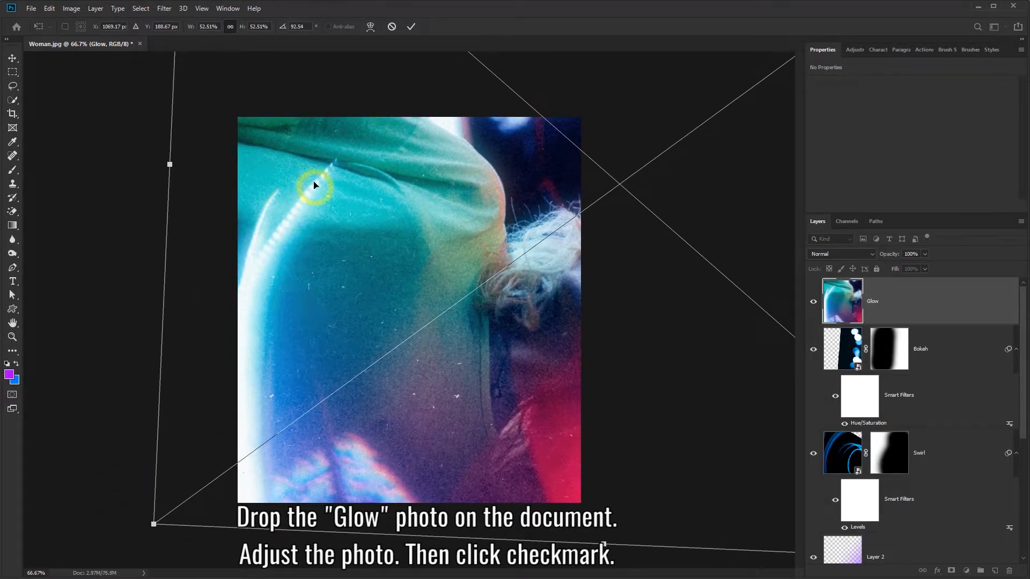
left_click_drag(325, 363, 326, 360)
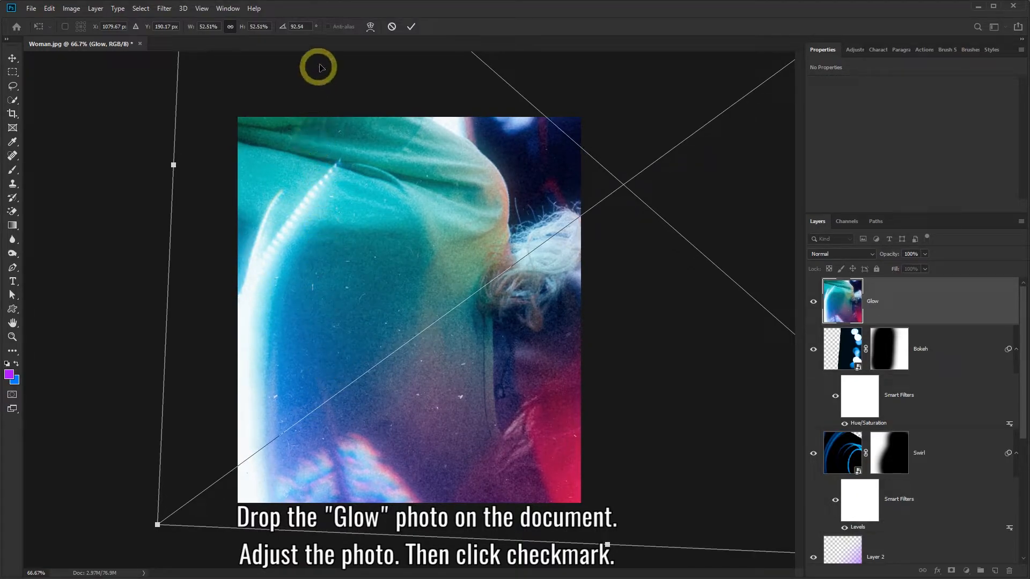
left_click(412, 27)
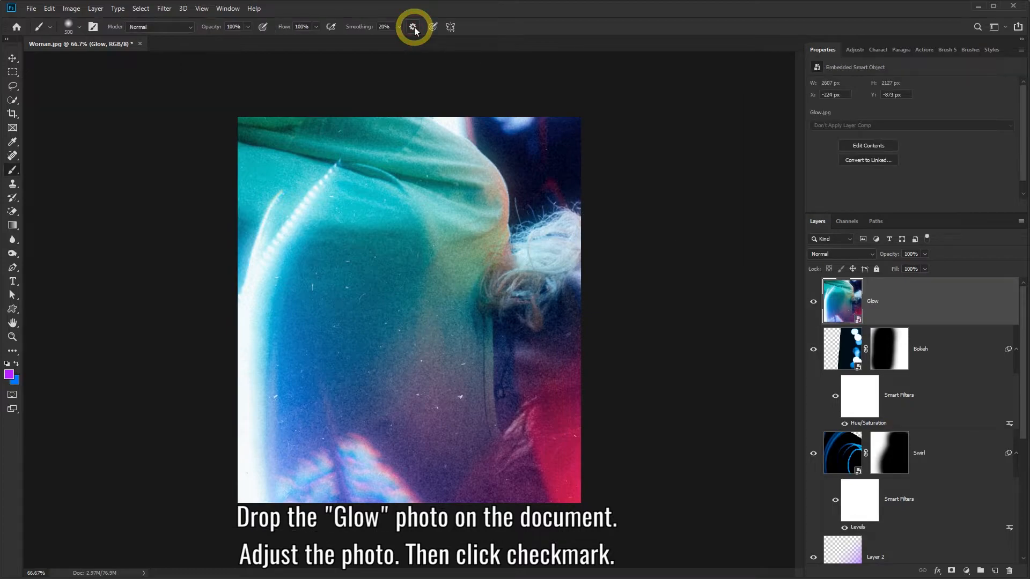
Step: Set the Glow layer's blend mode to Screen
key("b")
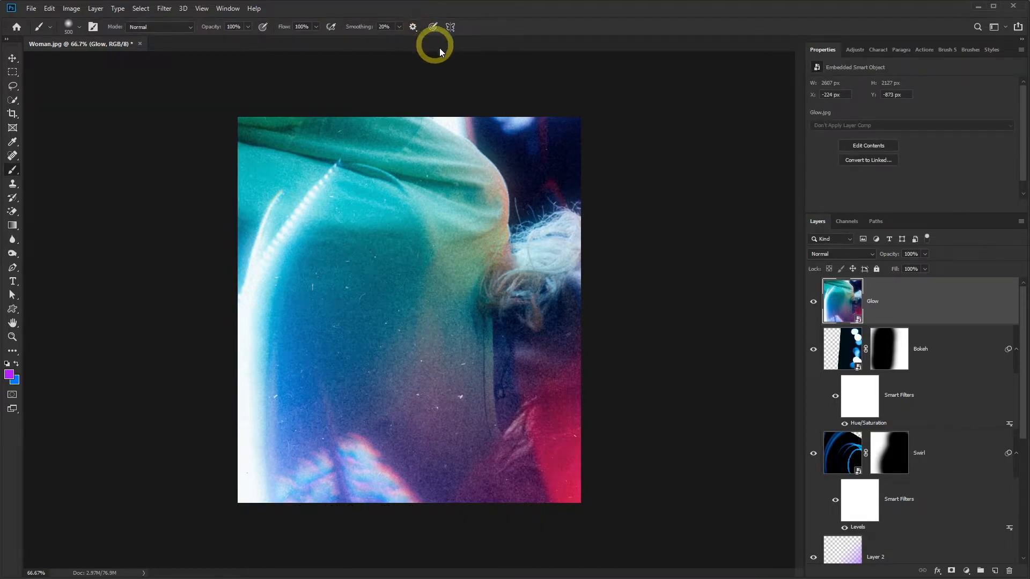
left_click(874, 258)
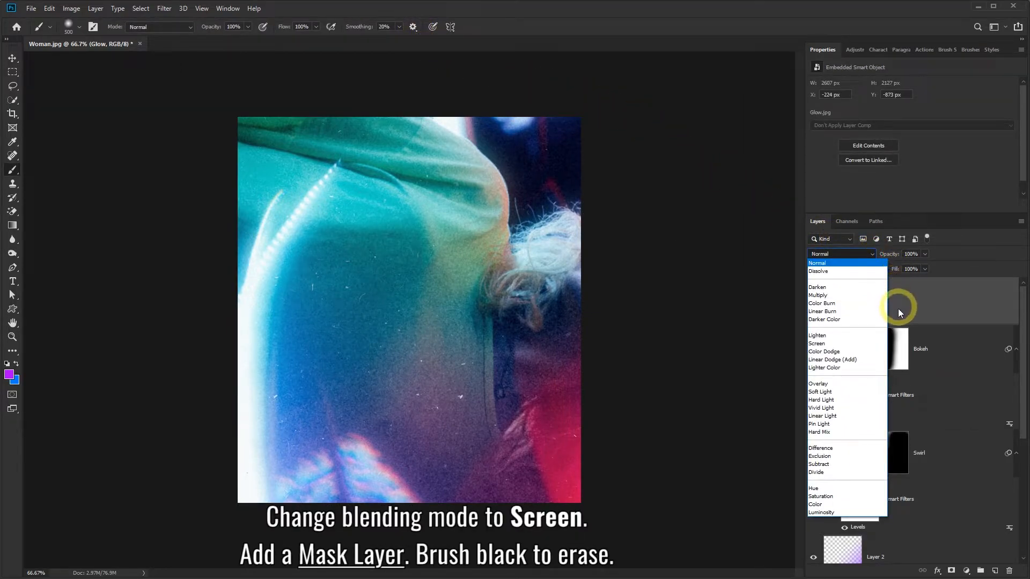
left_click(873, 344)
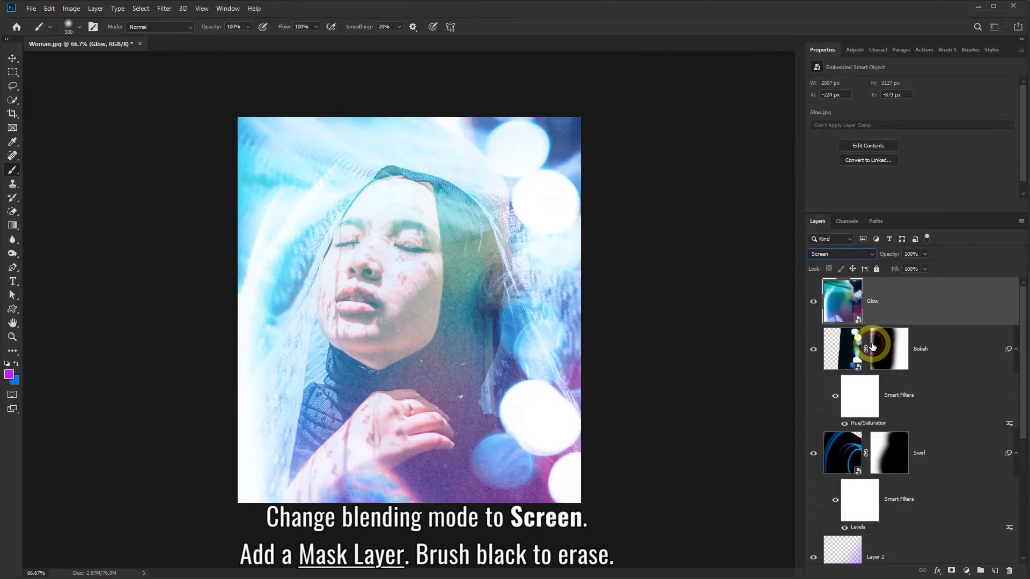
Step: Add a layer mask to Glow and paint black with the 500 px soft brush over the photo's right side and the woman's face
left_click(953, 571)
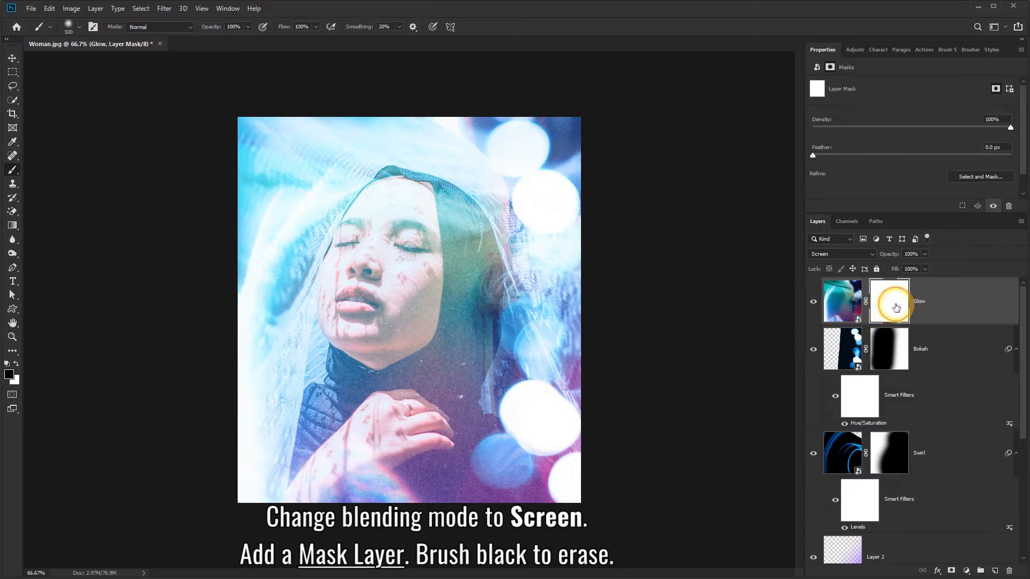
mouse_move(582, 421)
left_mouse_down()
mouse_move(533, 276)
mouse_move(535, 197)
mouse_move(505, 175)
mouse_move(494, 221)
mouse_move(472, 236)
mouse_move(463, 264)
mouse_move(493, 271)
mouse_move(465, 311)
mouse_move(489, 337)
mouse_move(473, 384)
mouse_move(480, 395)
mouse_move(492, 386)
mouse_move(475, 336)
mouse_move(483, 295)
mouse_move(559, 187)
mouse_move(516, 130)
mouse_move(543, 177)
mouse_move(529, 108)
left_mouse_up()
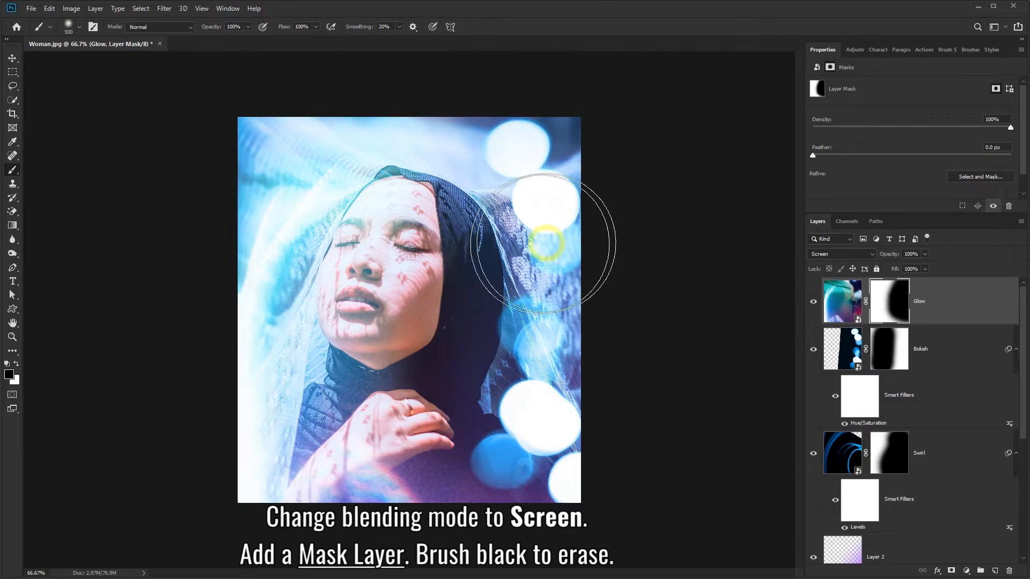
mouse_move(424, 350)
left_mouse_down()
mouse_move(425, 337)
mouse_move(359, 360)
mouse_move(372, 331)
mouse_move(366, 319)
mouse_move(481, 303)
mouse_move(455, 347)
mouse_move(537, 444)
left_mouse_up()
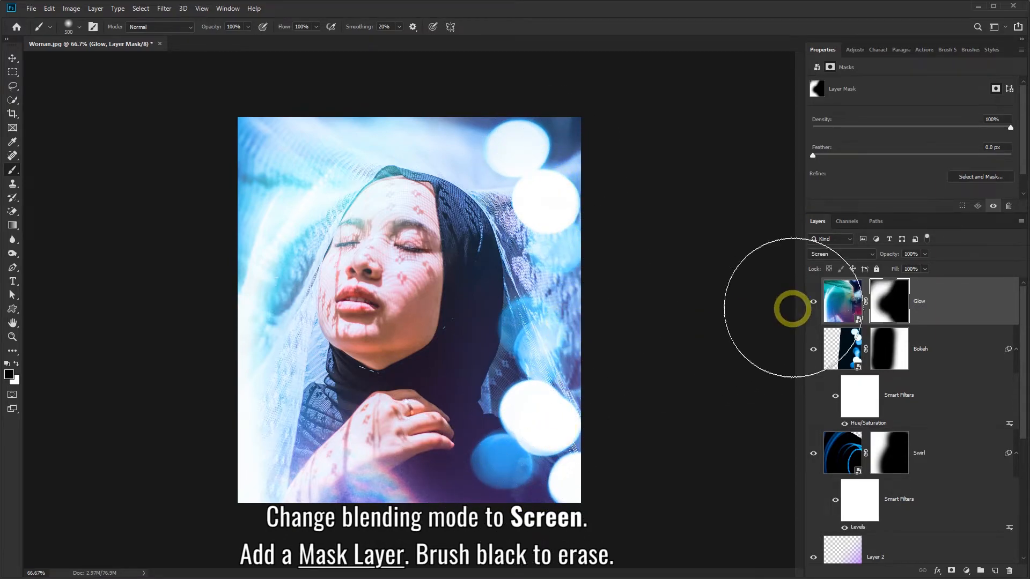
Step: Toggle the masked Glow layer's visibility to check its effect on the portrait
left_click(814, 304)
left_click(815, 304)
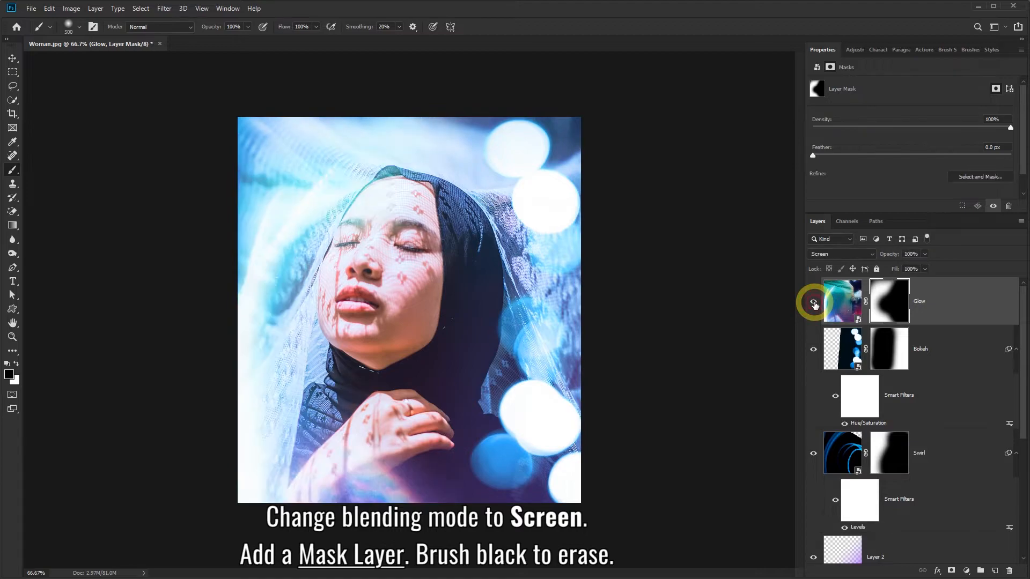
left_click(815, 304)
left_click(815, 304)
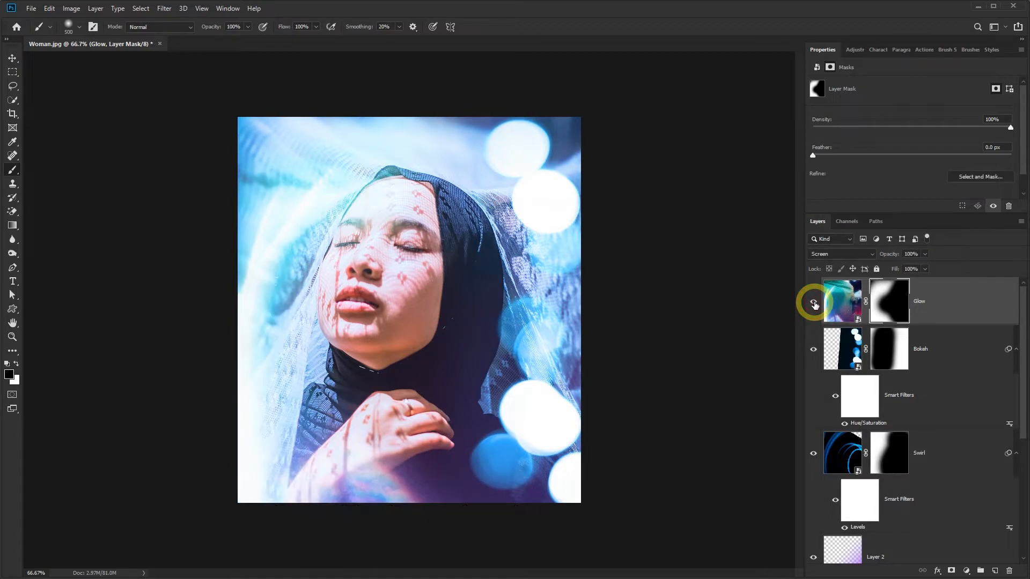
Step: Apply a Levels adjustment to the Glow photo itself, not its mask, with input levels 125, 1.00 and 255
left_click(841, 303)
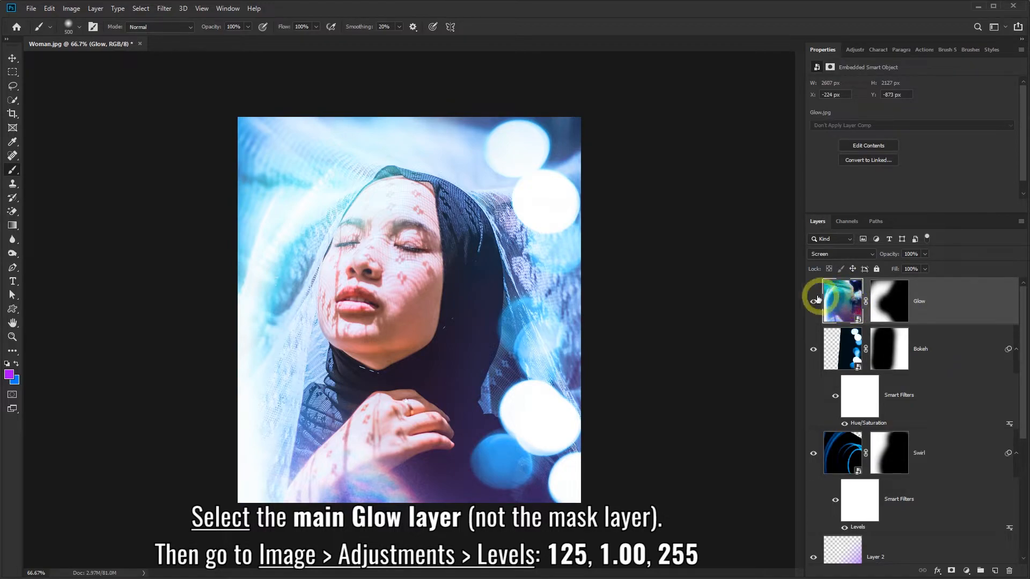
left_click(70, 10)
mouse_move(79, 38)
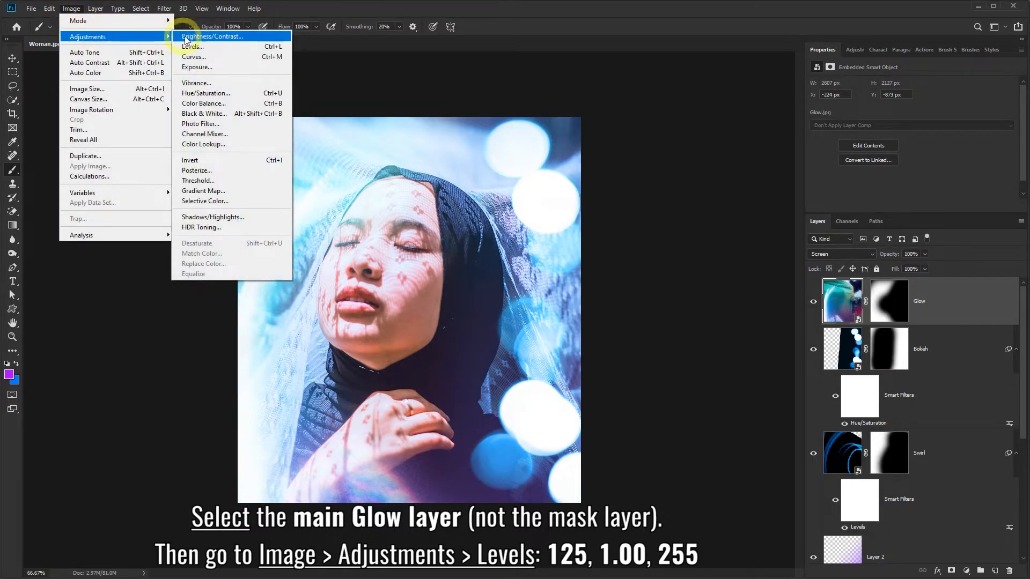
left_click(213, 48)
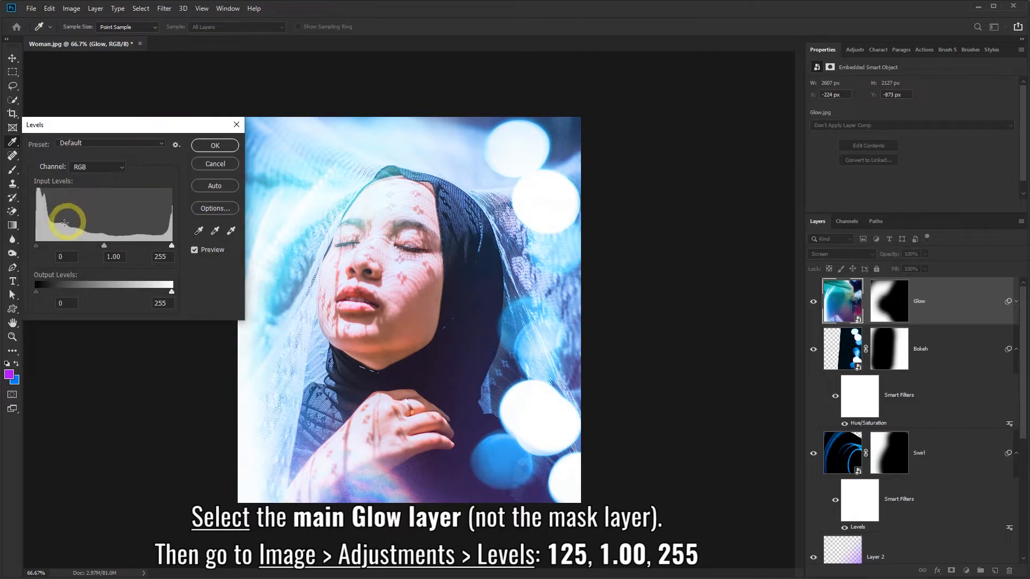
left_click_drag(34, 247, 108, 245)
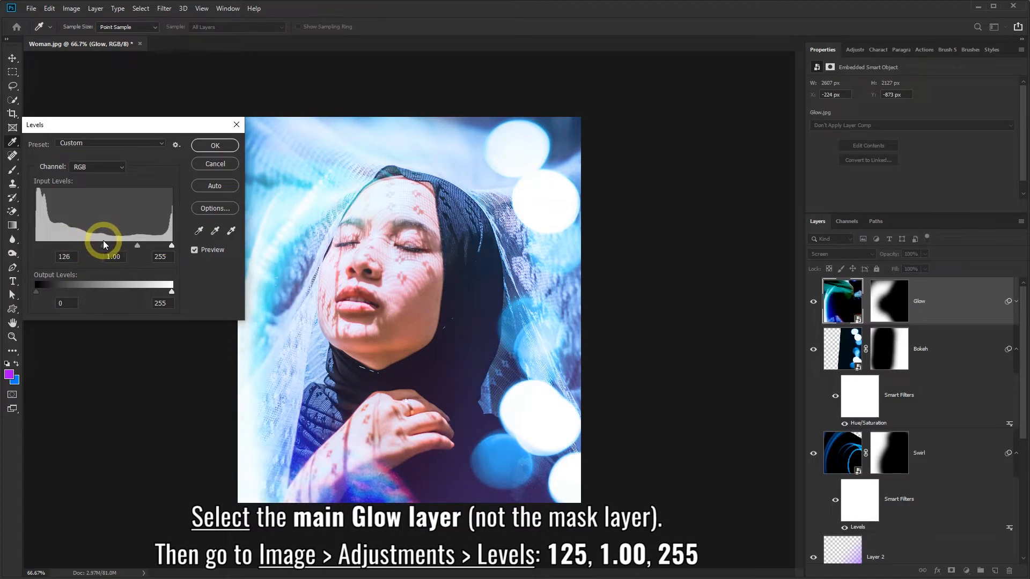
left_click_drag(103, 241, 103, 241)
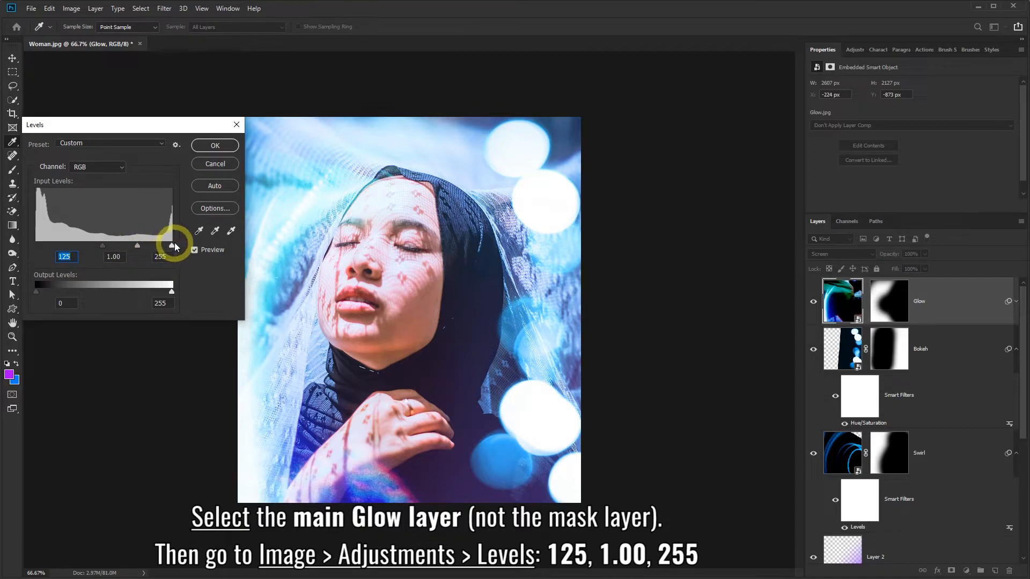
left_click(208, 146)
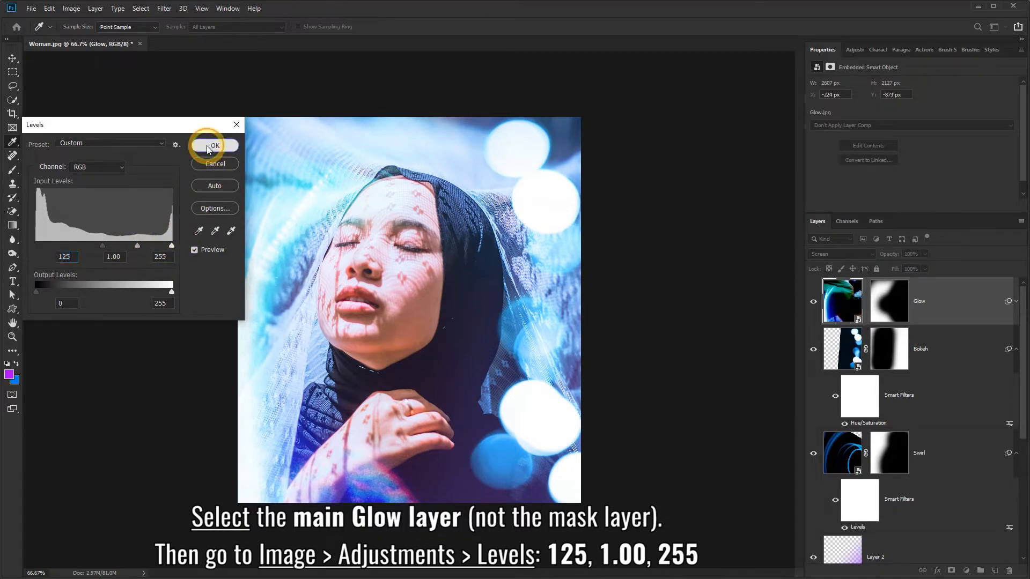
Step: Apply a Hue/Saturation adjustment to the Glow photo with the hue set to +15
key("b")
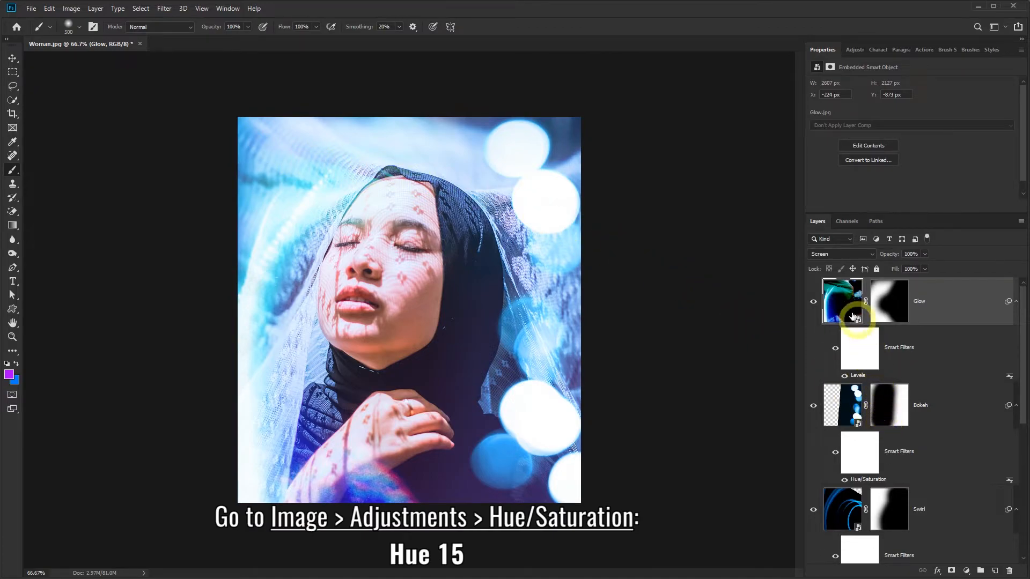
left_click(73, 10)
mouse_move(86, 36)
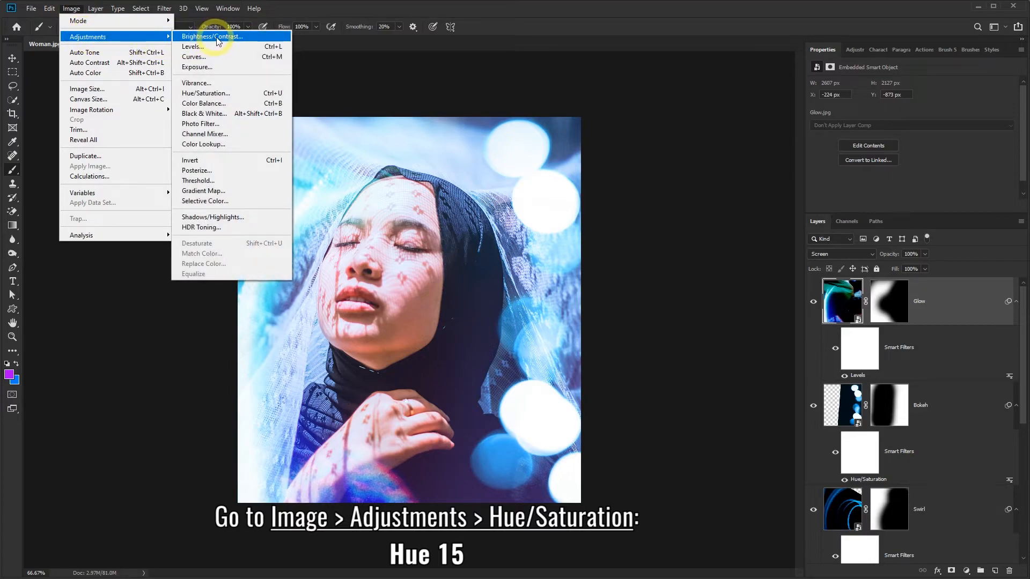
left_click(218, 94)
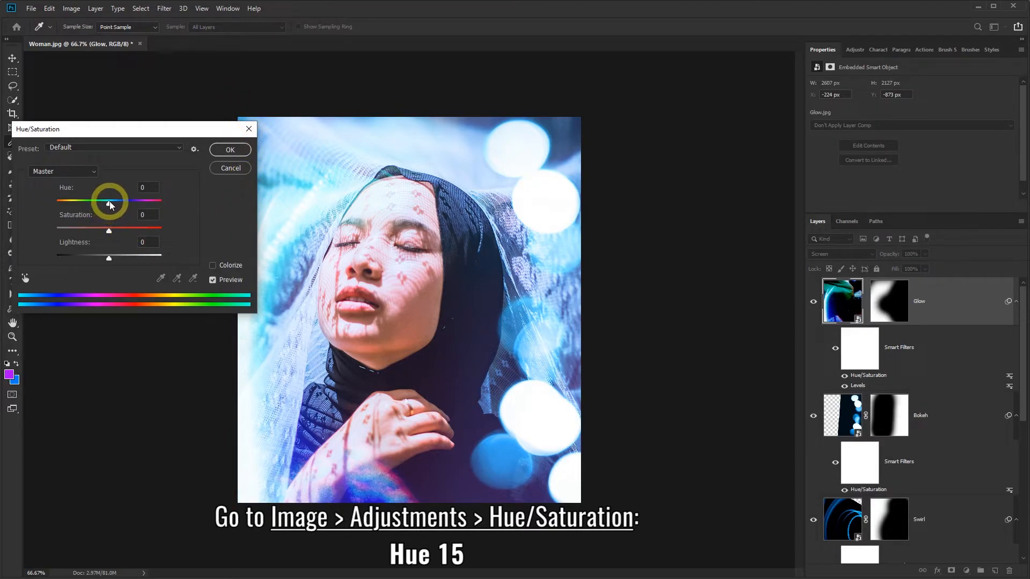
mouse_move(114, 206)
left_mouse_down()
mouse_move(150, 203)
mouse_move(119, 204)
left_mouse_up()
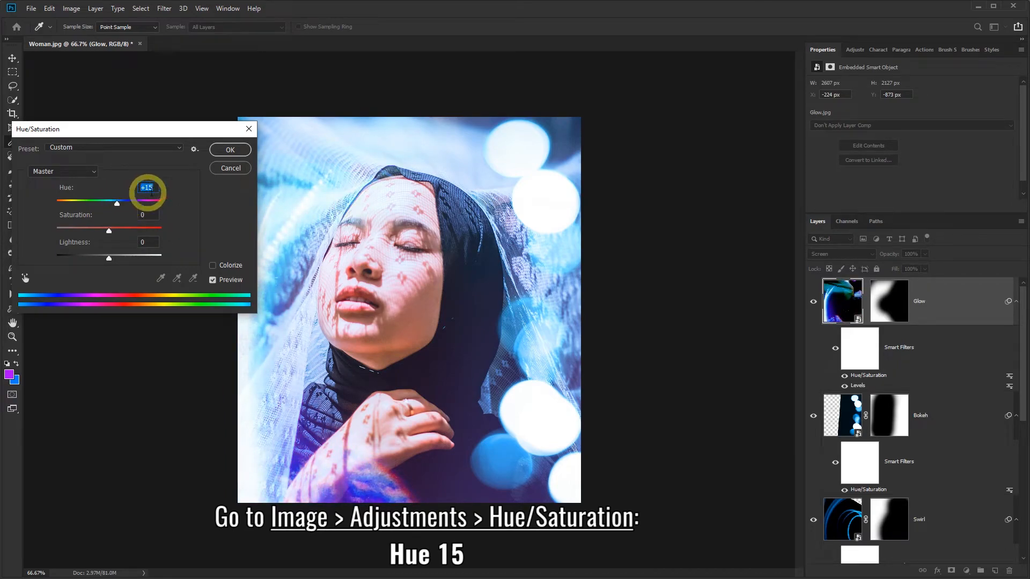
left_click(225, 152)
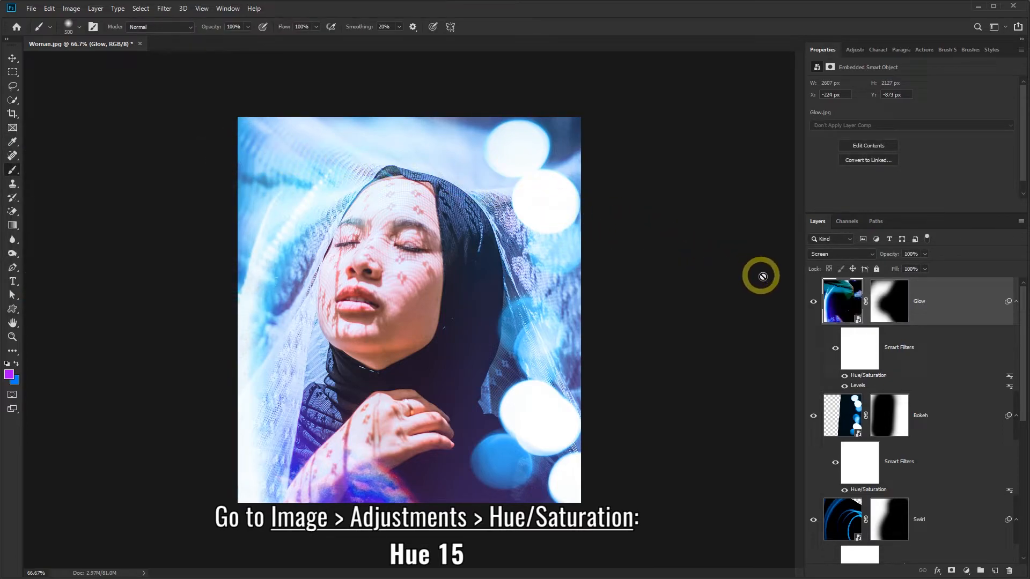
Step: Toggle the Glow layer's visibility to check the colour-adjusted overlay against the portrait
left_click(814, 302)
left_click(814, 302)
left_click(814, 302)
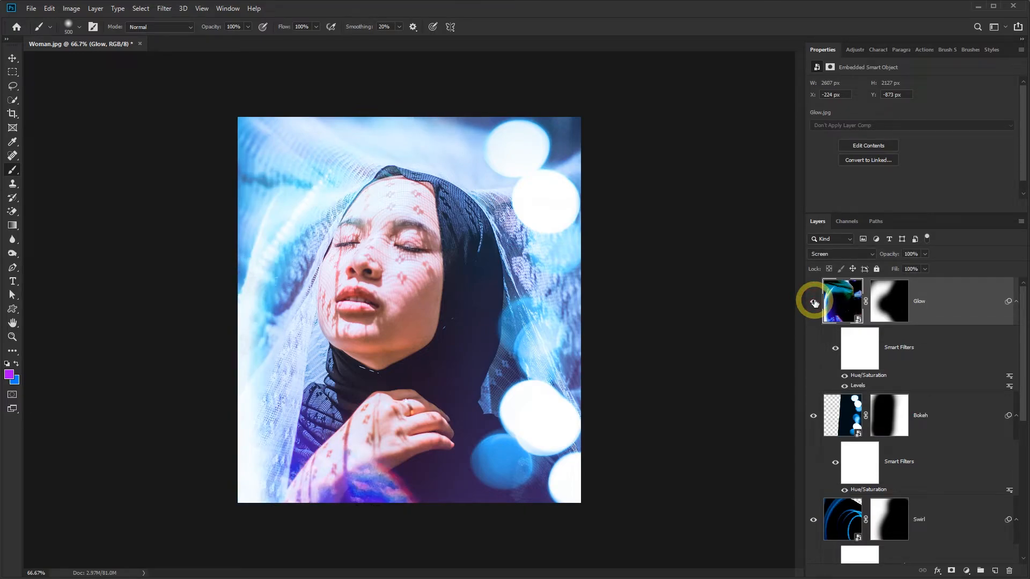
Step: Rework the Glow layer mask with the 500 px soft brush, painting black to erase the overlay and white to restore it along the photo's left side
left_click(877, 306)
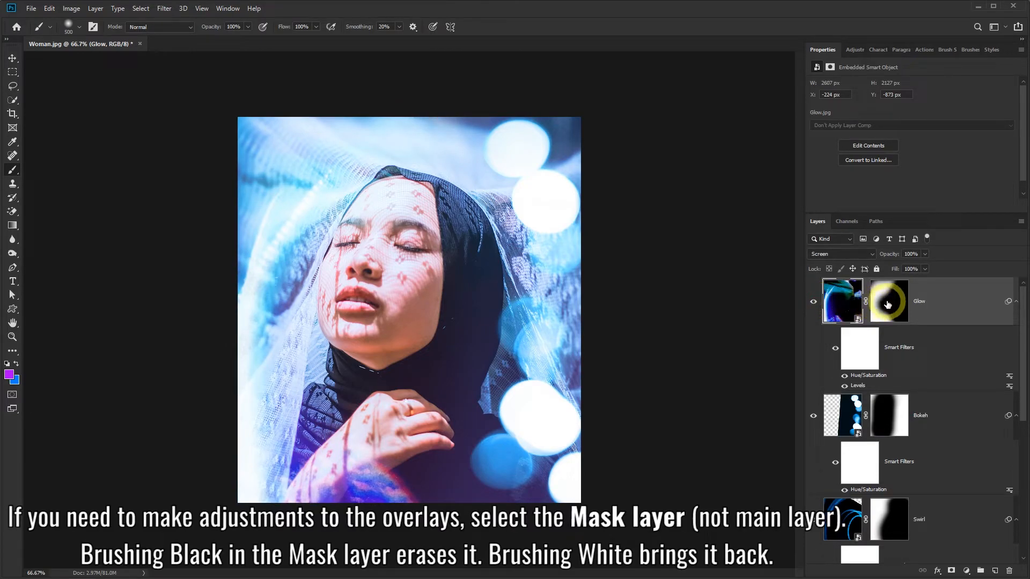
left_click(888, 303)
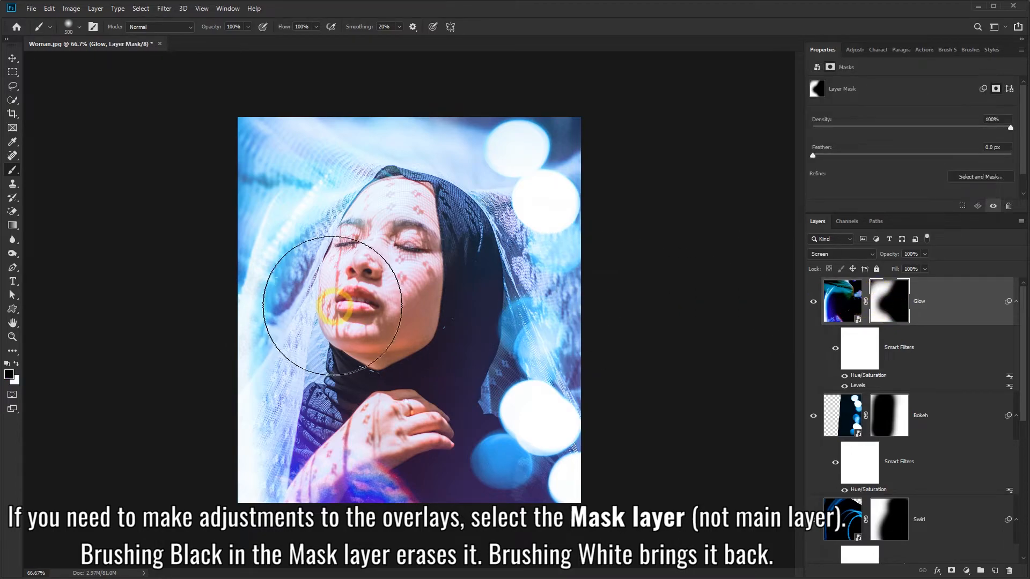
mouse_move(431, 256)
left_mouse_down()
mouse_move(386, 436)
mouse_move(402, 421)
mouse_move(485, 422)
mouse_move(397, 397)
mouse_move(311, 394)
mouse_move(277, 327)
mouse_move(346, 202)
mouse_move(321, 184)
mouse_move(329, 163)
mouse_move(483, 169)
mouse_move(409, 333)
mouse_move(365, 389)
left_mouse_up()
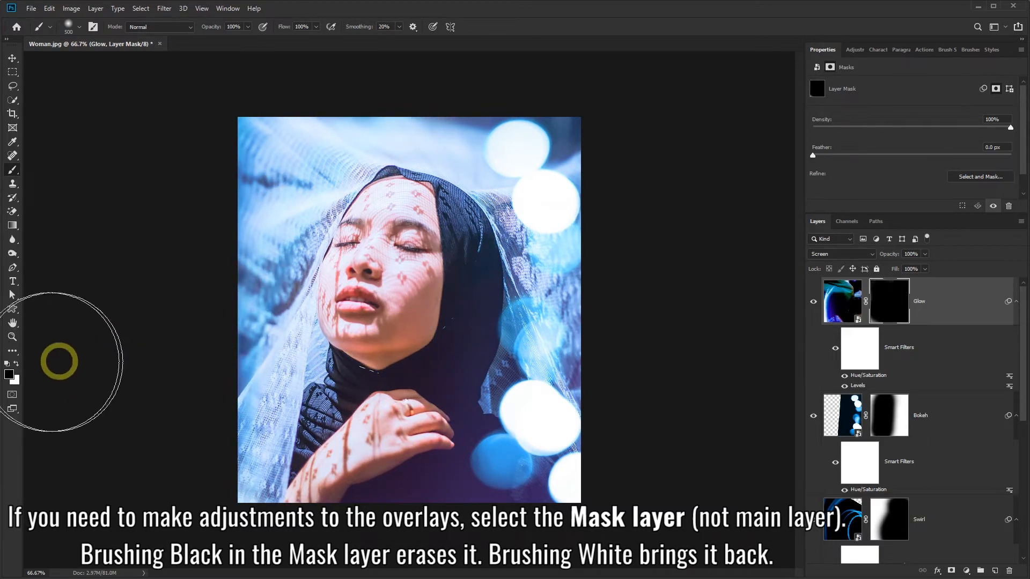
mouse_move(234, 460)
left_mouse_down()
mouse_move(237, 376)
mouse_move(250, 385)
mouse_move(286, 335)
mouse_move(299, 267)
mouse_move(295, 197)
mouse_move(308, 185)
mouse_move(268, 291)
mouse_move(254, 415)
mouse_move(275, 473)
mouse_move(347, 497)
mouse_move(326, 513)
mouse_move(254, 491)
mouse_move(251, 256)
mouse_move(306, 166)
mouse_move(236, 210)
left_mouse_up()
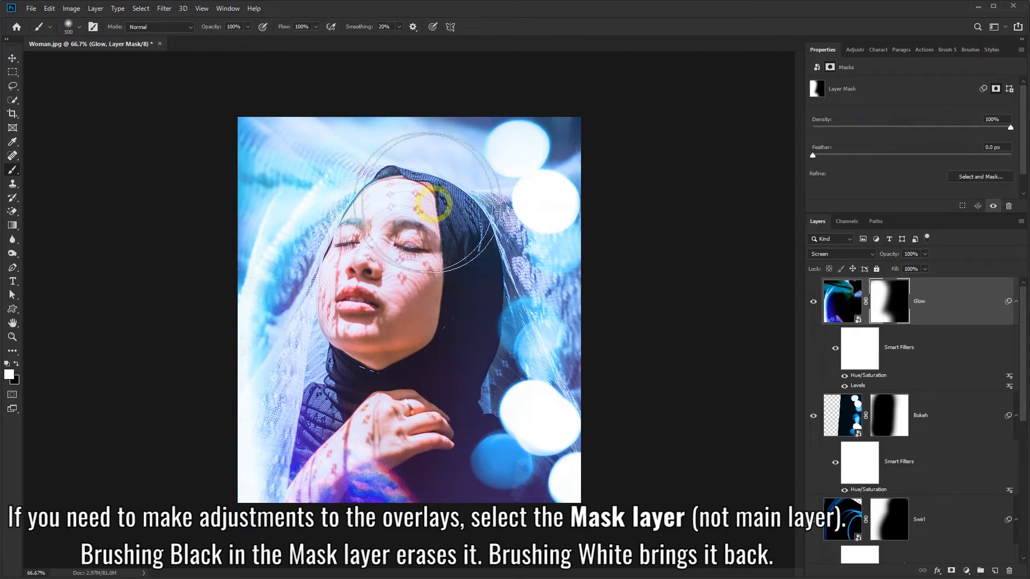
left_click(16, 363)
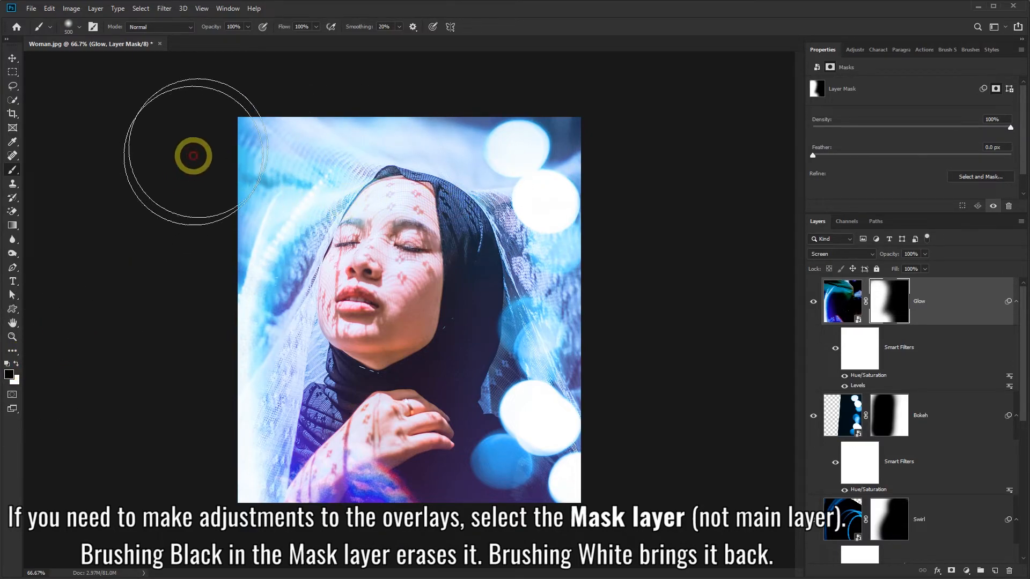
mouse_move(250, 104)
left_mouse_down()
mouse_move(328, 95)
mouse_move(431, 147)
mouse_move(410, 202)
mouse_move(421, 182)
mouse_move(415, 139)
mouse_move(350, 102)
mouse_move(209, 124)
mouse_move(419, 139)
mouse_move(501, 189)
mouse_move(526, 290)
mouse_move(516, 355)
mouse_move(537, 368)
left_mouse_up()
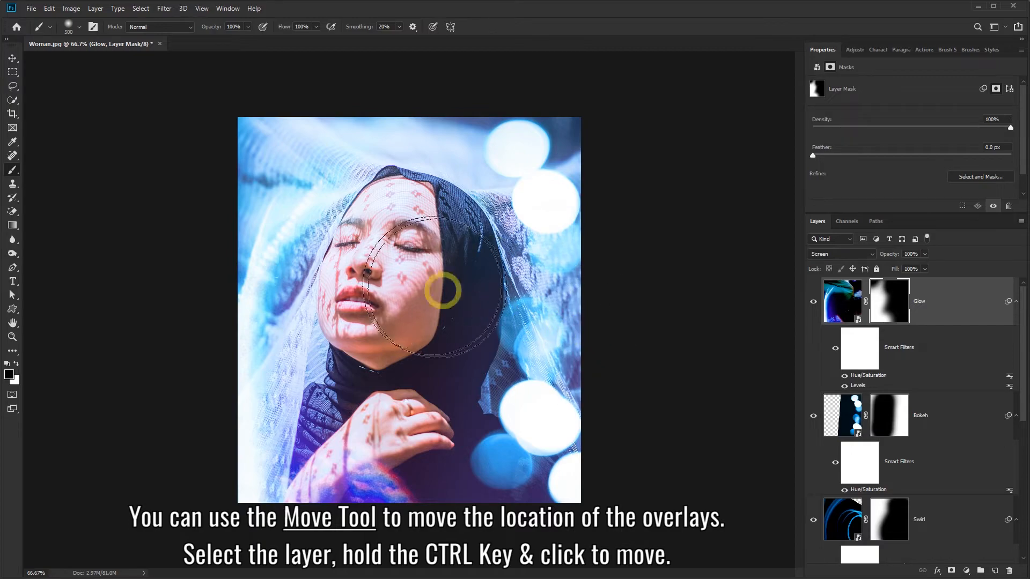
Step: Move the Glow overlay slightly up and to the right on the portrait with the Move tool
left_click(13, 61)
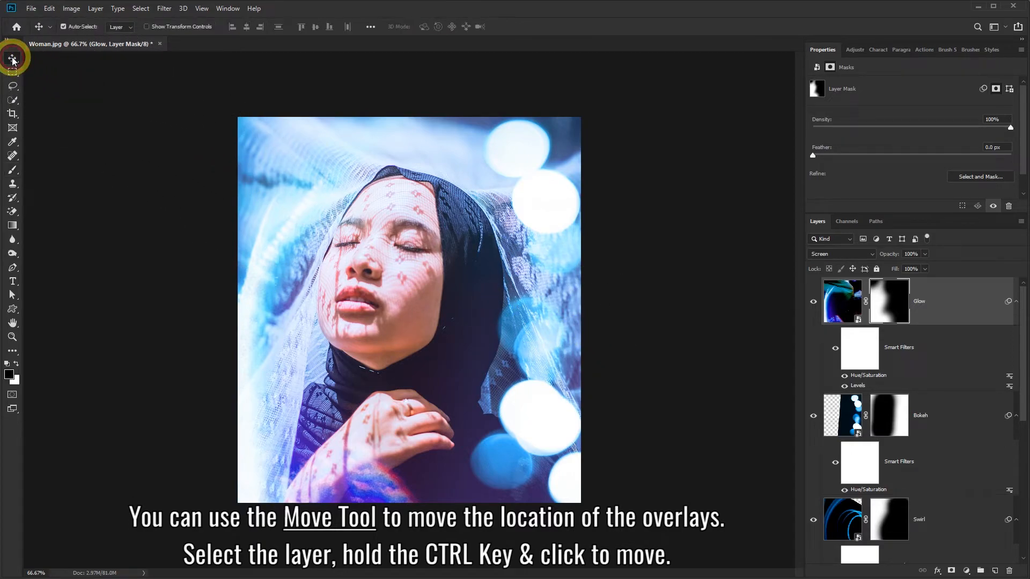
left_click_drag(391, 311, 402, 288)
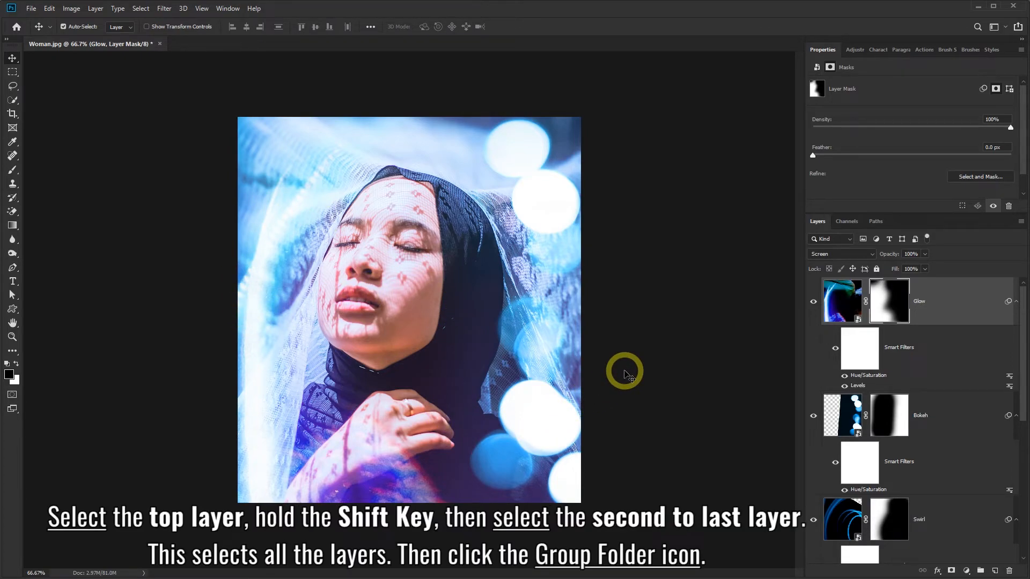
Step: Group all layers from Glow down to Background copy, leaving the original Background outside the group
left_click(973, 299)
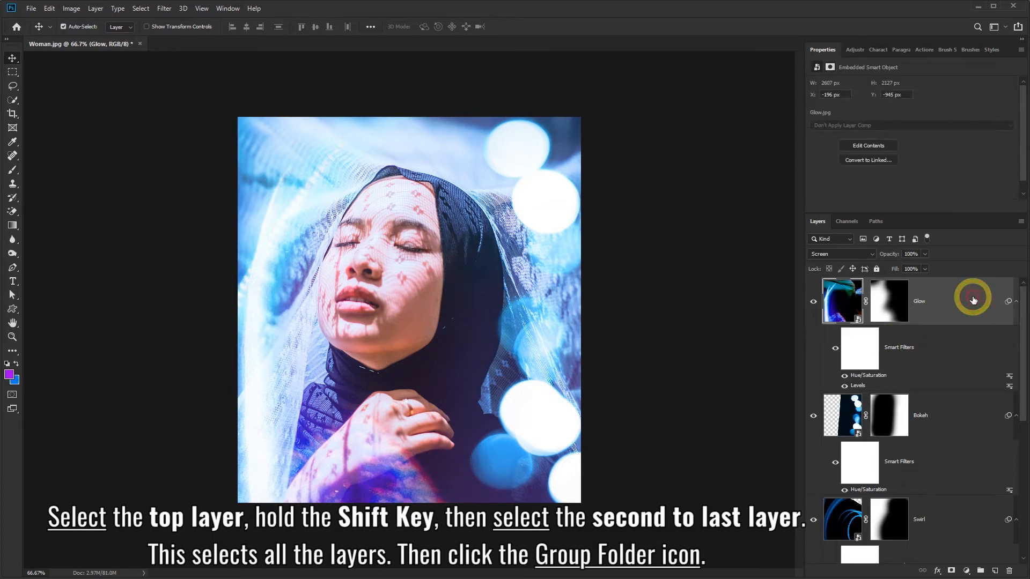
left_click_drag(1026, 320, 1027, 466)
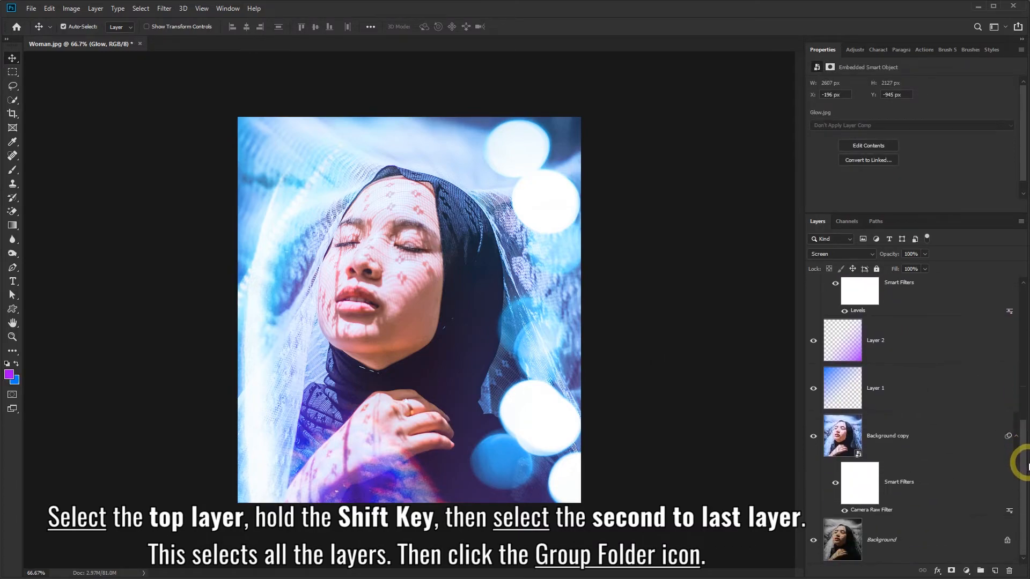
left_click(953, 440, "shift")
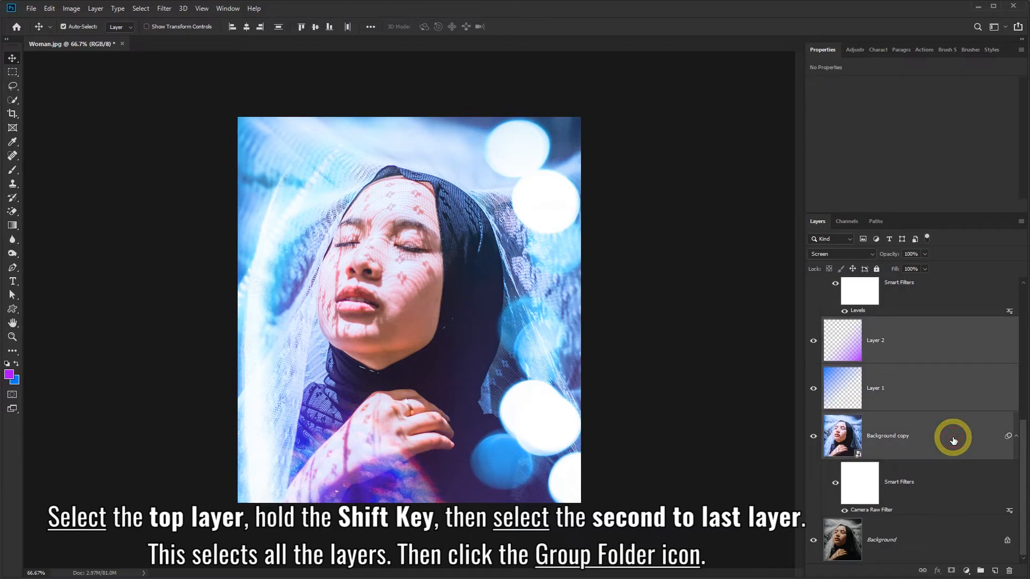
mouse_move(1025, 448)
left_mouse_down()
mouse_move(1026, 285)
mouse_move(1028, 460)
left_mouse_up()
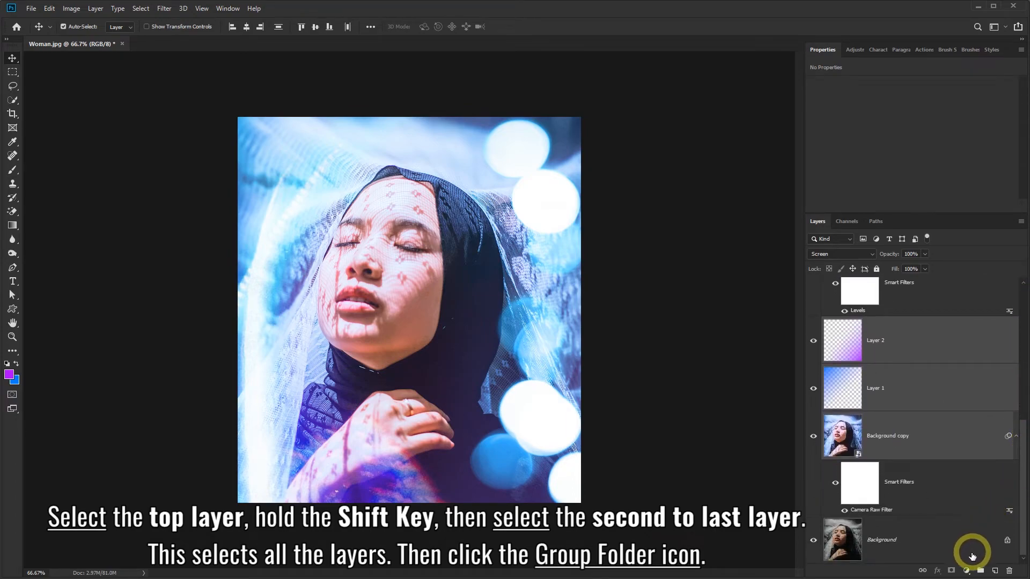
left_click(981, 571)
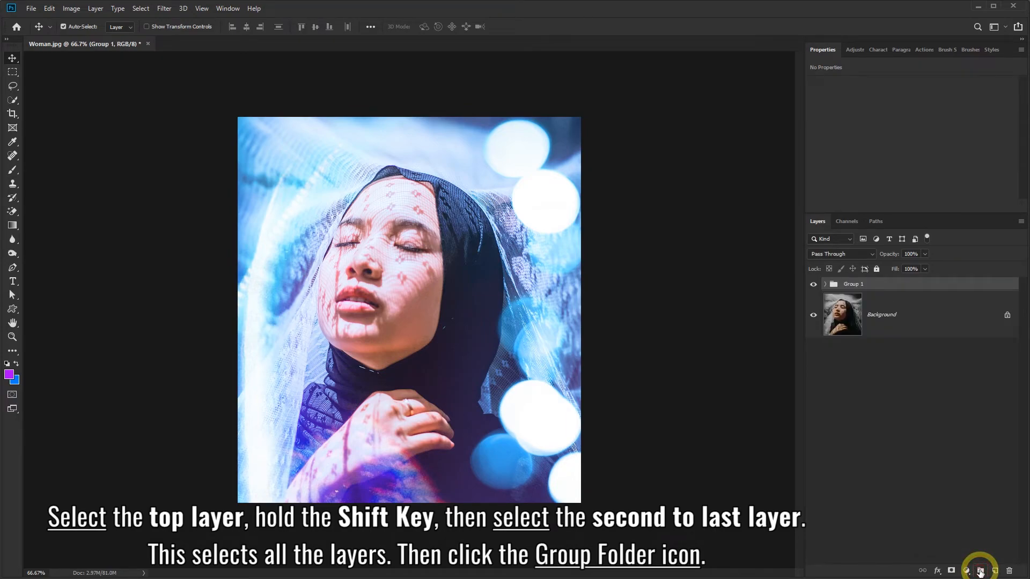
Step: Toggle the new group's visibility to compare the portrait before and after the effect
left_click(814, 289)
left_click(814, 288)
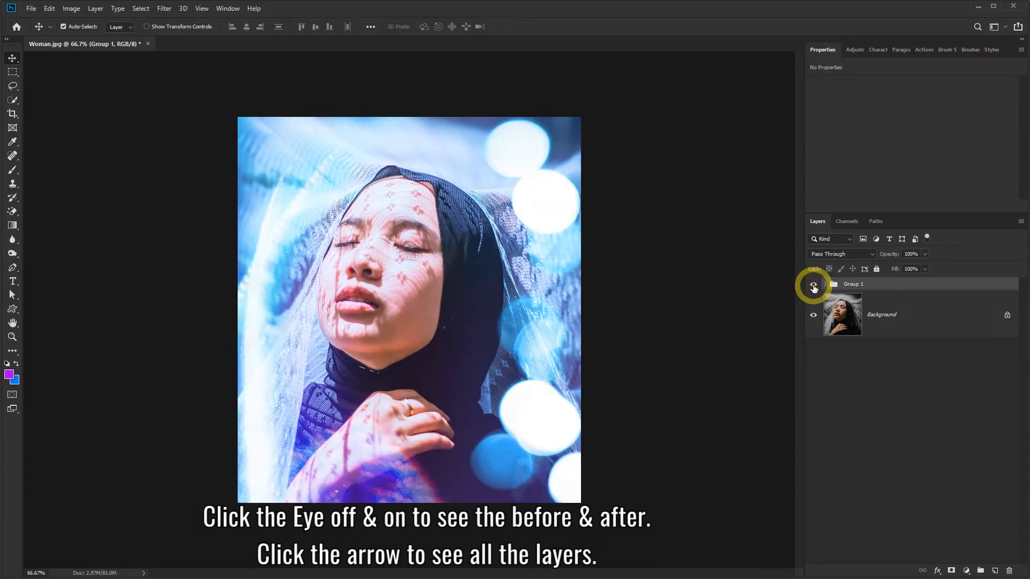
left_click(814, 288)
left_click(814, 288)
Step: Expand Group 1, try a hue of +90 in the Glow layer's Hue/Saturation smart filter, and cancel the change
left_click(826, 285)
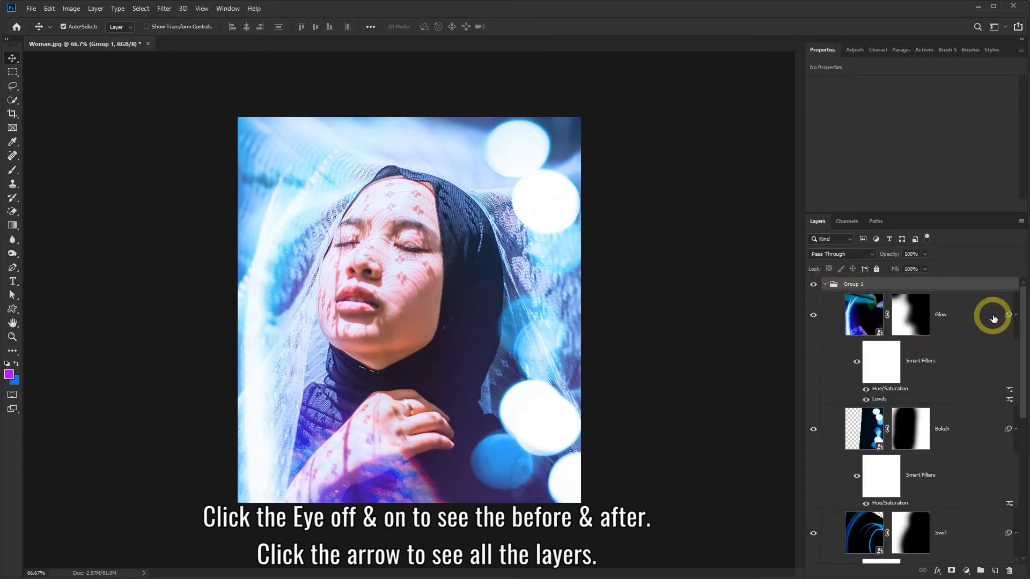
scroll(1023, 324, "down", 3)
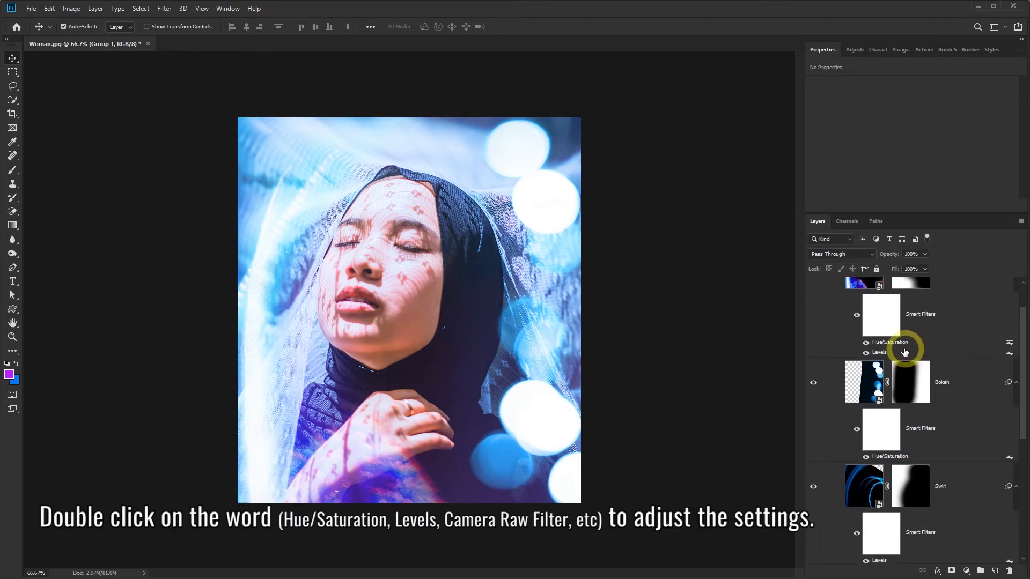
left_click(890, 344)
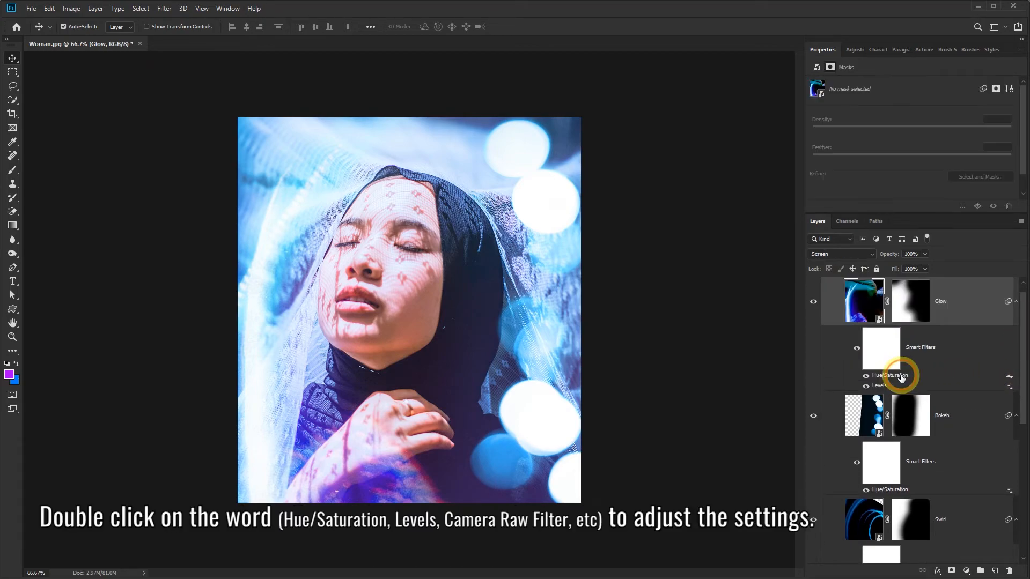
double_click(901, 377)
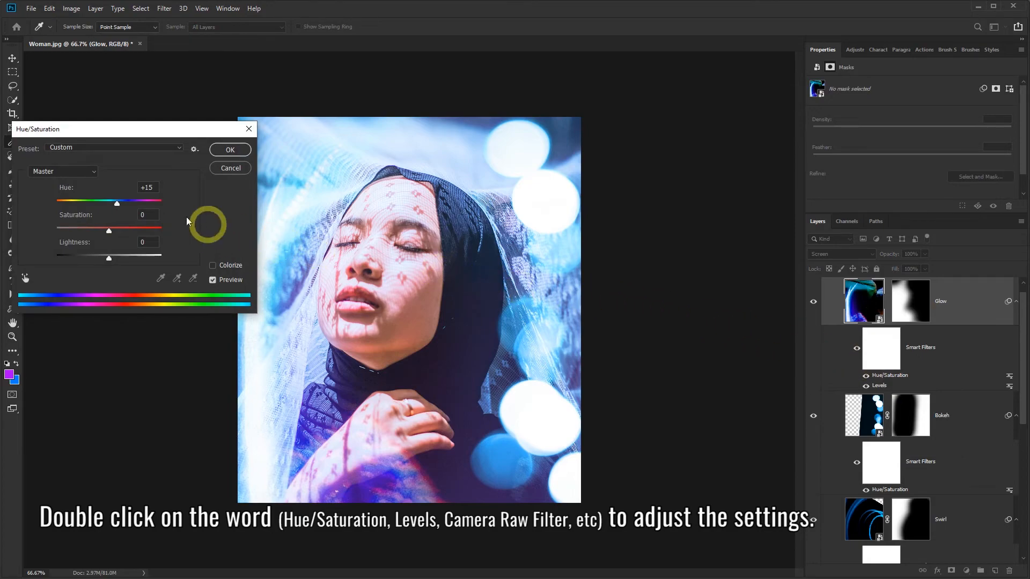
left_click_drag(116, 206, 144, 206)
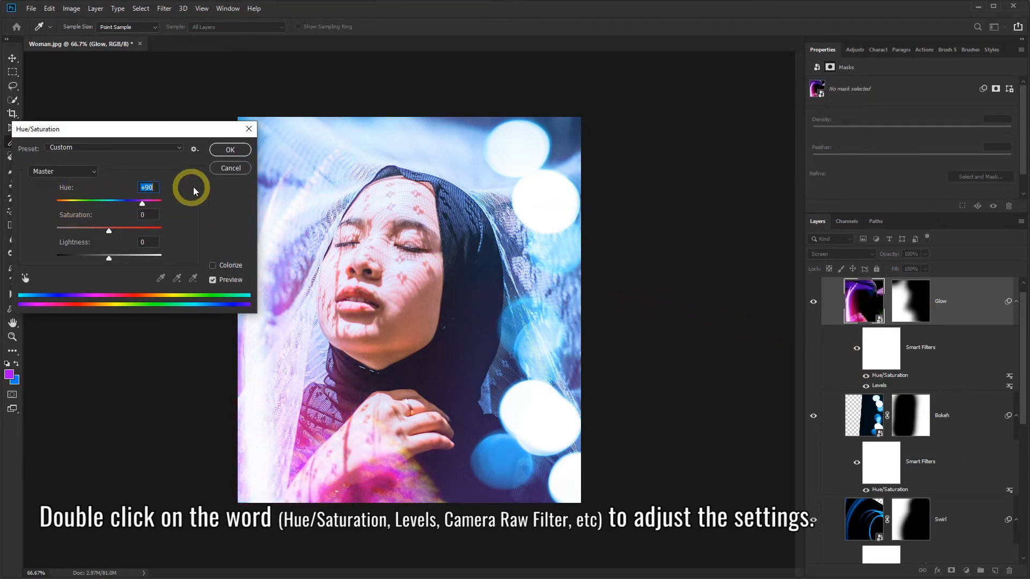
left_click(232, 168)
Step: Reopen the Camera Raw Filter on Background copy to review its Basic settings, and cancel without applying changes
left_click_drag(1025, 315, 1026, 446)
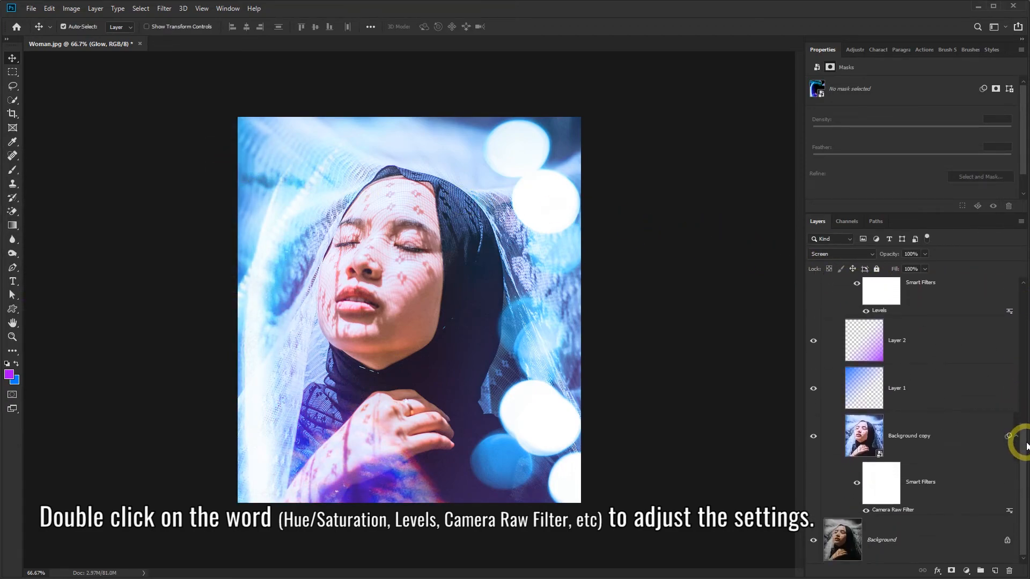
double_click(884, 515)
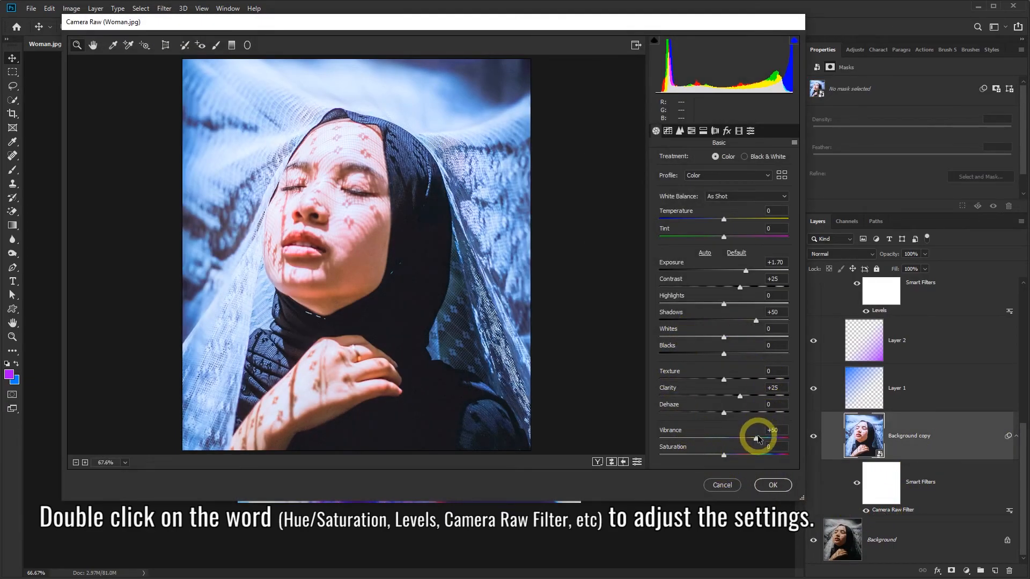
mouse_move(757, 437)
left_mouse_down()
mouse_move(782, 438)
mouse_move(684, 437)
mouse_move(758, 435)
left_mouse_up()
left_click(729, 485)
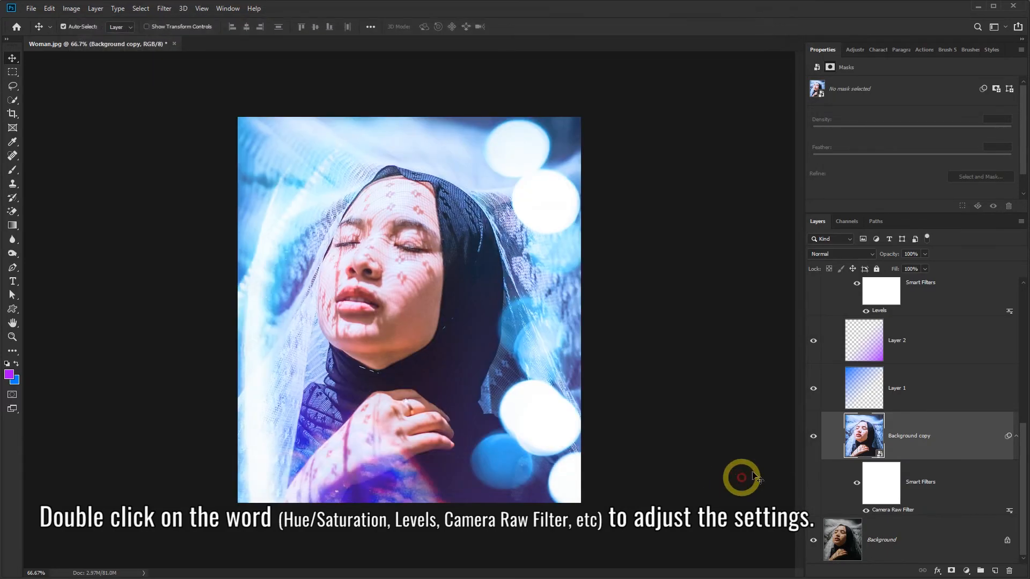
Step: Collapse Group 1 and toggle its visibility to compare the finished glow effect with the original photo
left_click_drag(1024, 482, 1025, 321)
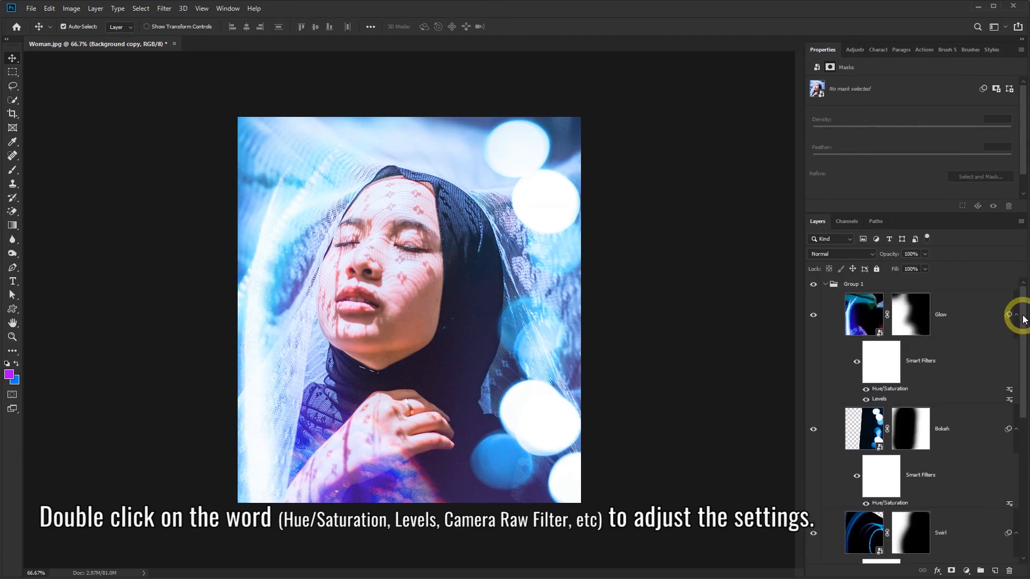
left_click(825, 285)
left_click(814, 285)
left_click(814, 285)
left_click(814, 285)
left_click(814, 285)
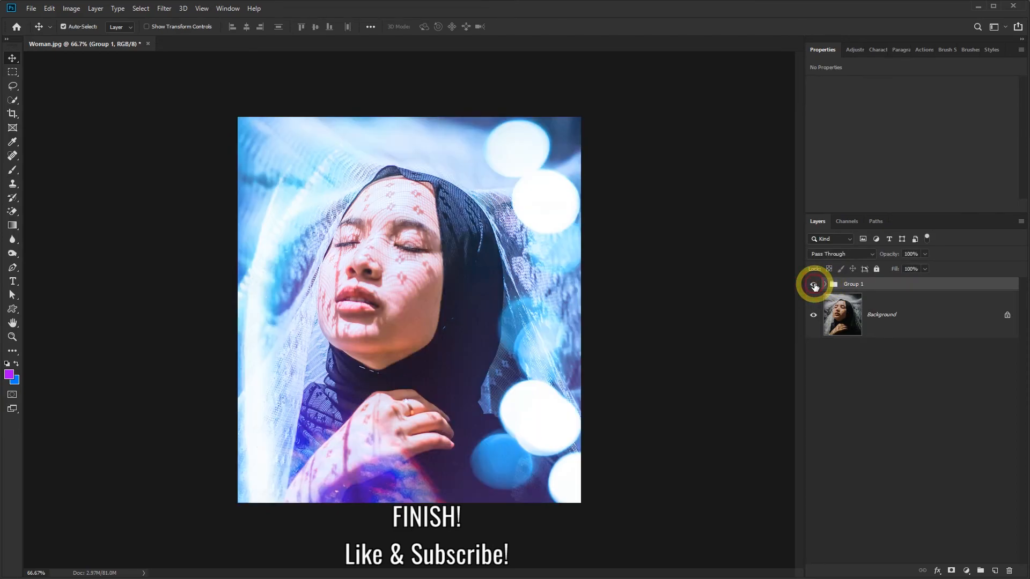